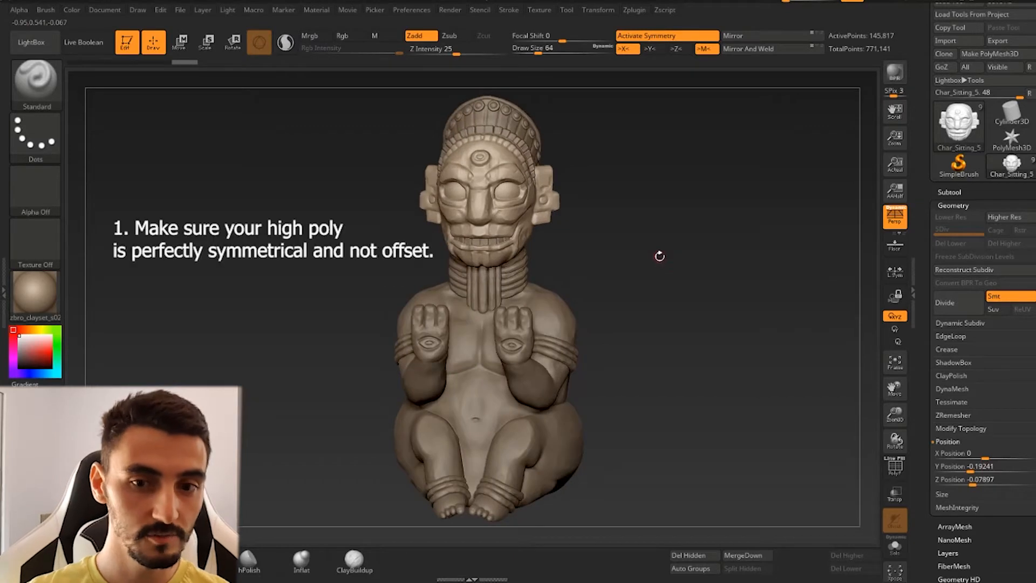
Examine the X, Y and Z position values of the high-poly head subtool.
{"action": "left_click", "coordinate": [947, 192]}
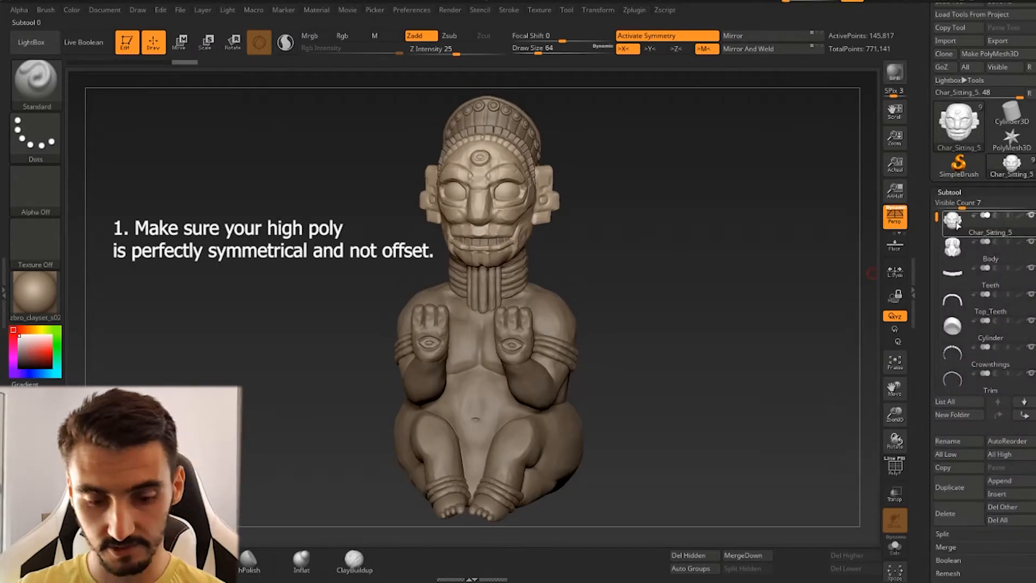
{"action": "left_click_drag", "start_coordinate": [929, 289], "coordinate": [929, 242]}
{"action": "left_click", "coordinate": [962, 427]}
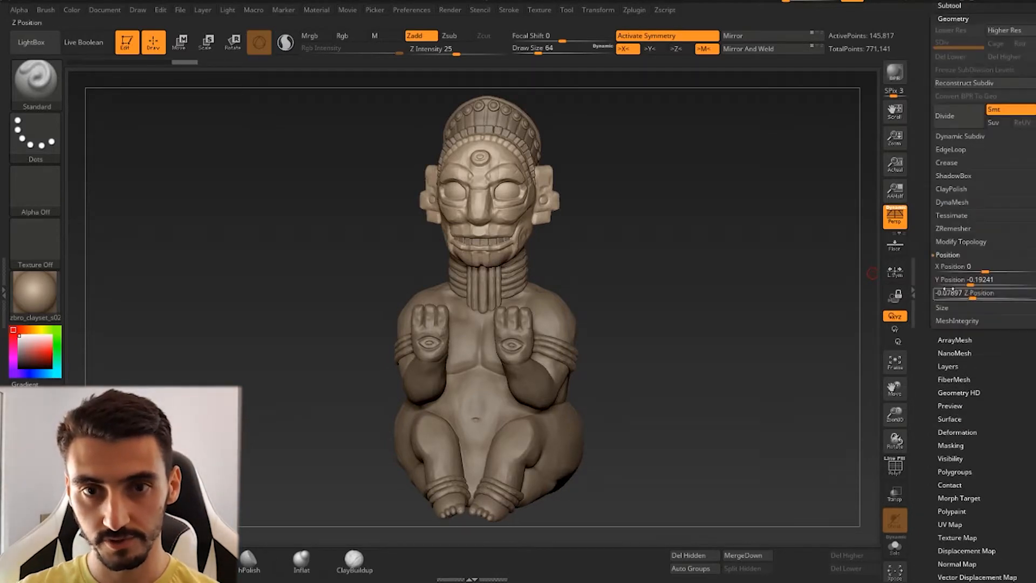
{"action": "left_click", "coordinate": [948, 279]}
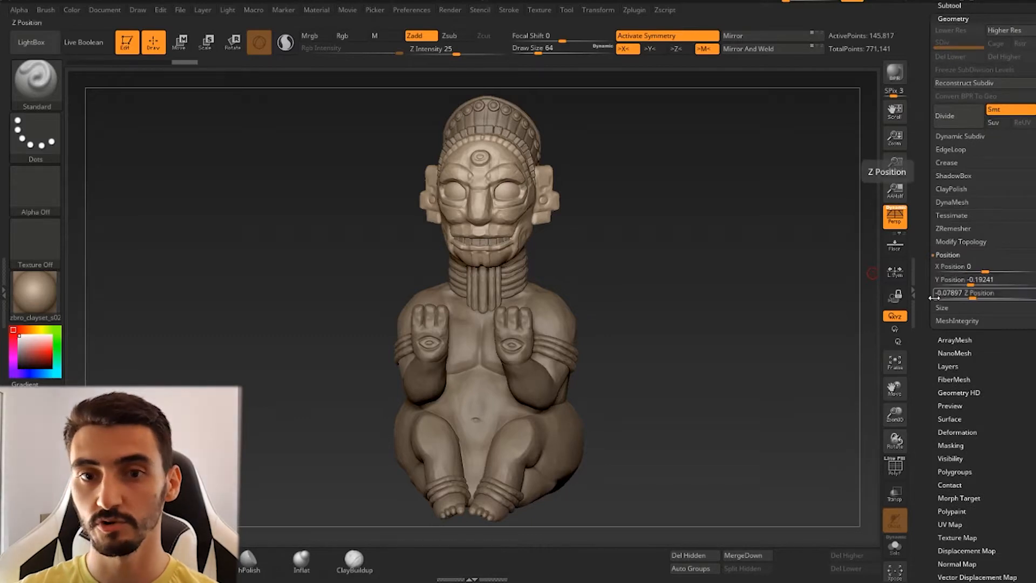
{"action": "left_click", "coordinate": [966, 267]}
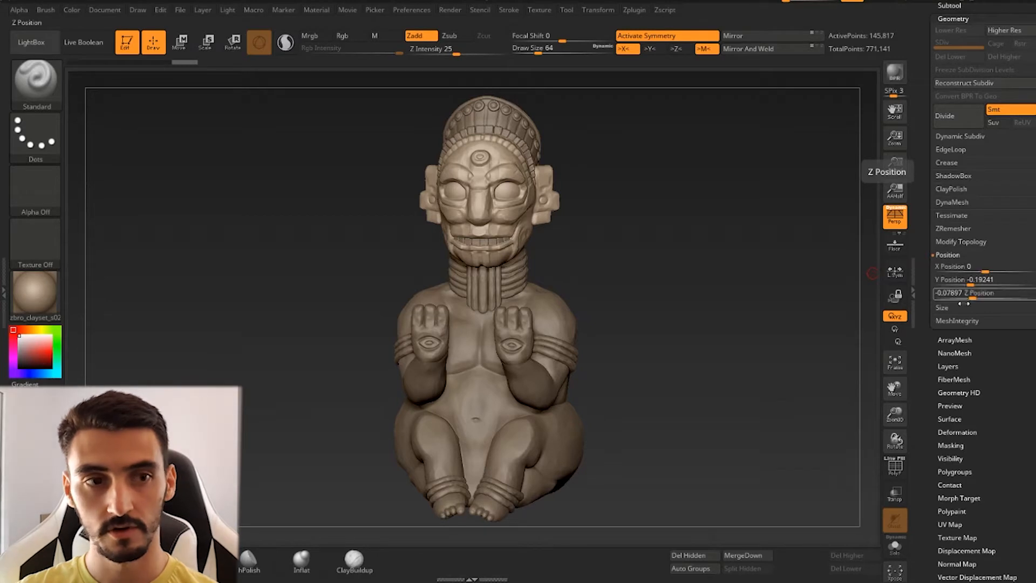
Step through the remaining high-poly subtools down to Springs and check each one's X position.
{"action": "key", "text": "Down"}
{"action": "key", "text": "Down"}
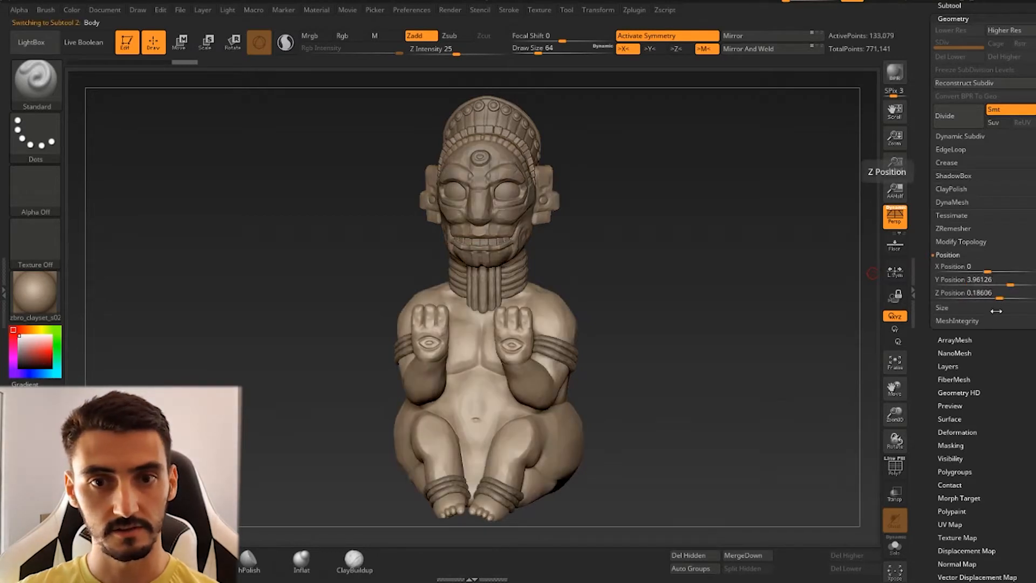
{"action": "key", "text": "Down"}
{"action": "key", "text": "Down"}
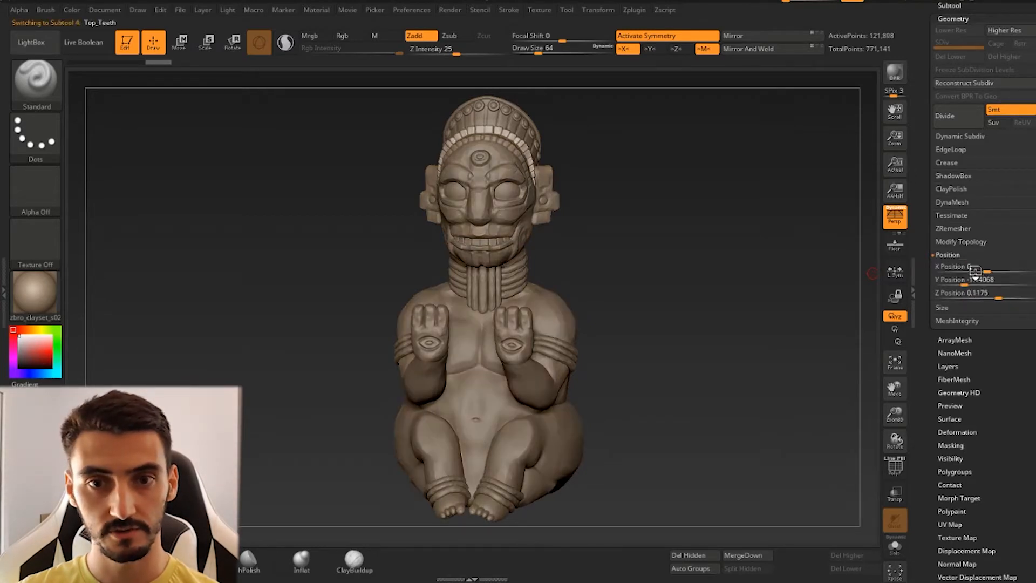
{"action": "key", "text": "Down"}
{"action": "key", "text": "Down"}
{"action": "key", "text": "Down"}
{"action": "key", "text": "Down"}
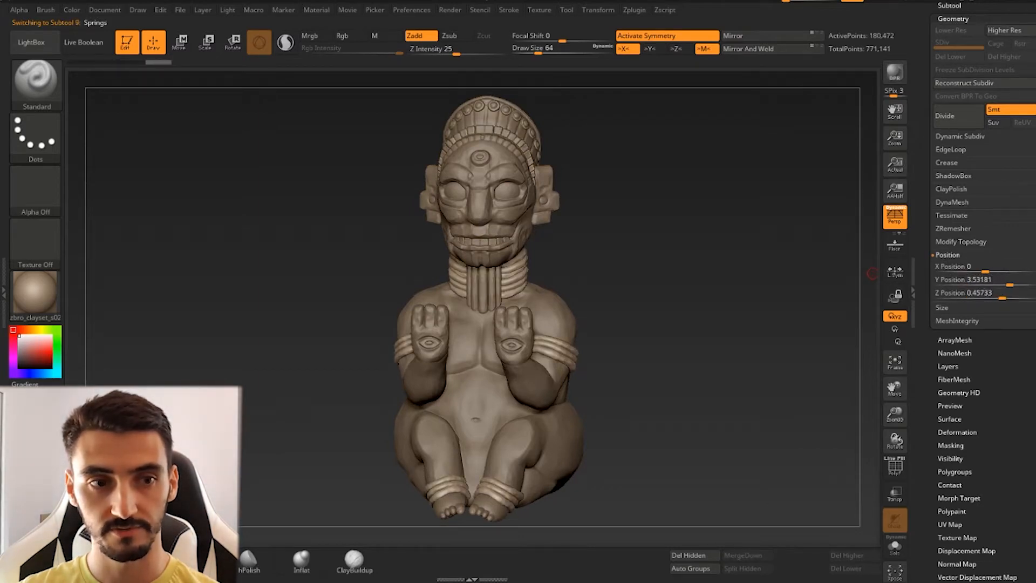
Mirror and weld the high-poly body, head and headdress subtools one after another.
{"action": "left_click", "coordinate": [525, 281], "text": "alt"}
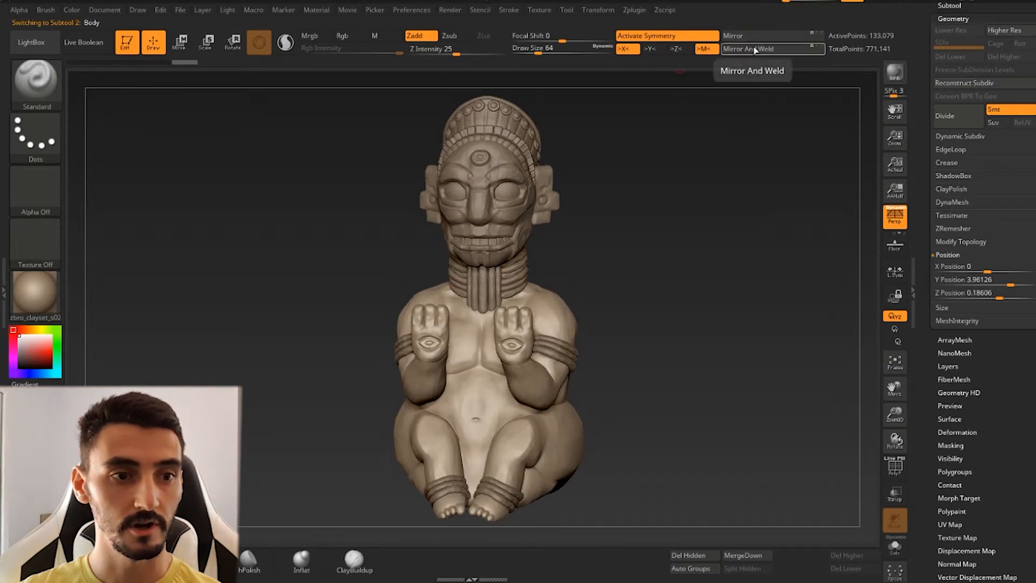
{"action": "left_click", "coordinate": [755, 50]}
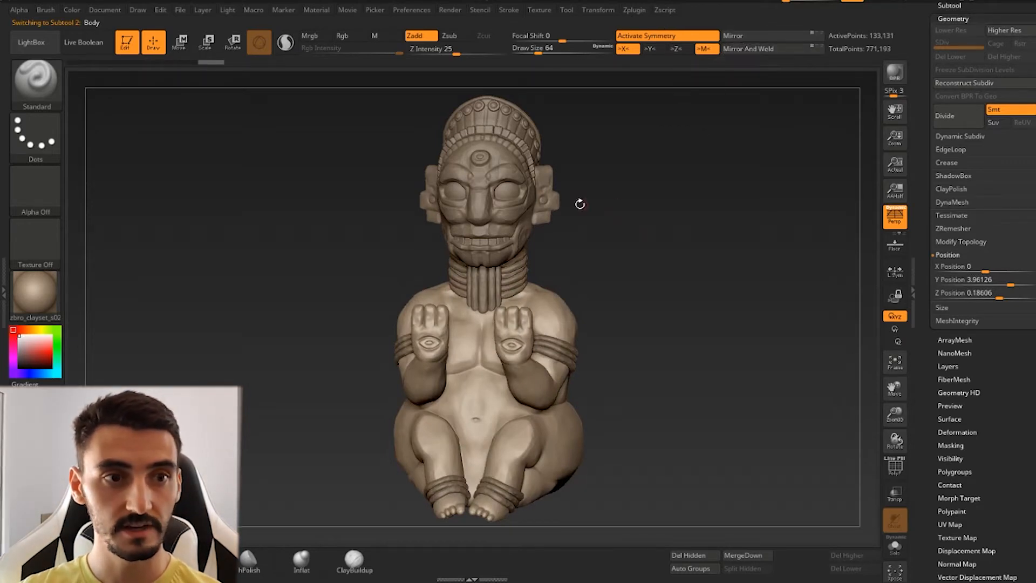
{"action": "left_click", "coordinate": [526, 217], "text": "alt"}
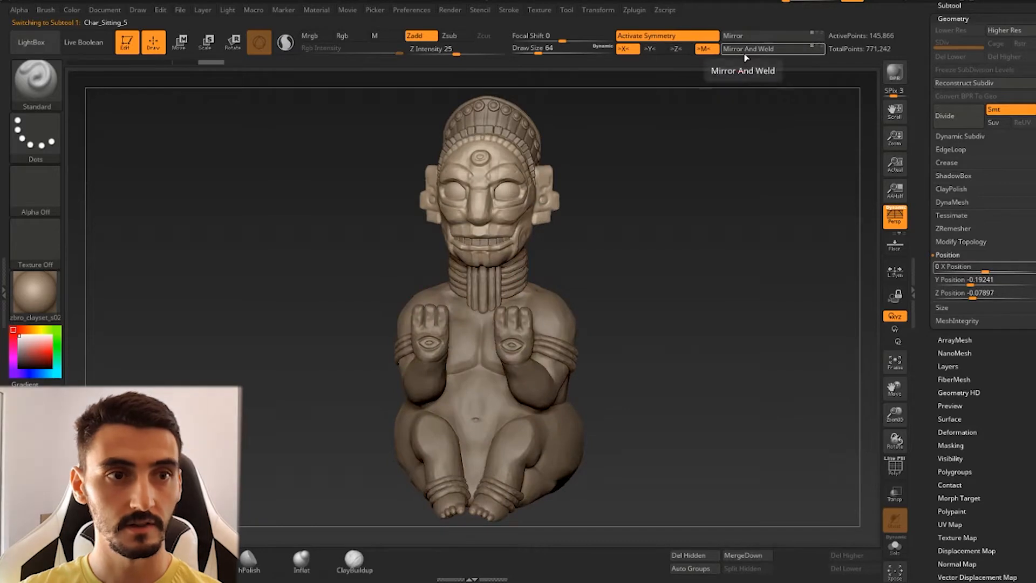
{"action": "left_click", "coordinate": [750, 49]}
{"action": "left_click", "coordinate": [495, 121], "text": "alt"}
{"action": "left_click", "coordinate": [758, 49]}
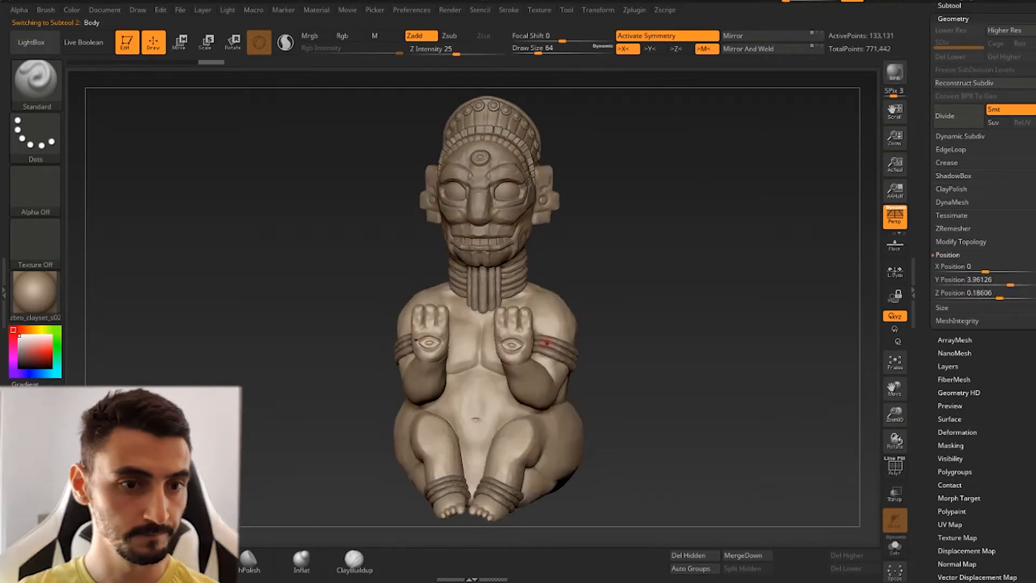
{"action": "left_click", "coordinate": [548, 345], "text": "alt"}
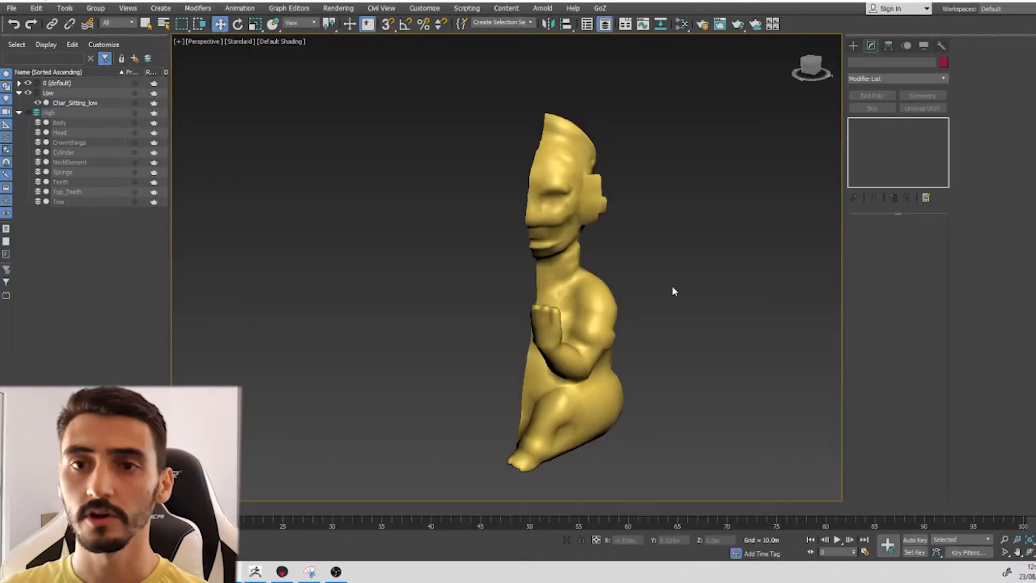
Switch to 3ds Max and select the half-body low-poly mesh Char_Sitting_low for a closer view.
{"action": "middle_click_drag", "start_coordinate": [671, 286], "coordinate": [661, 285], "text": "alt"}
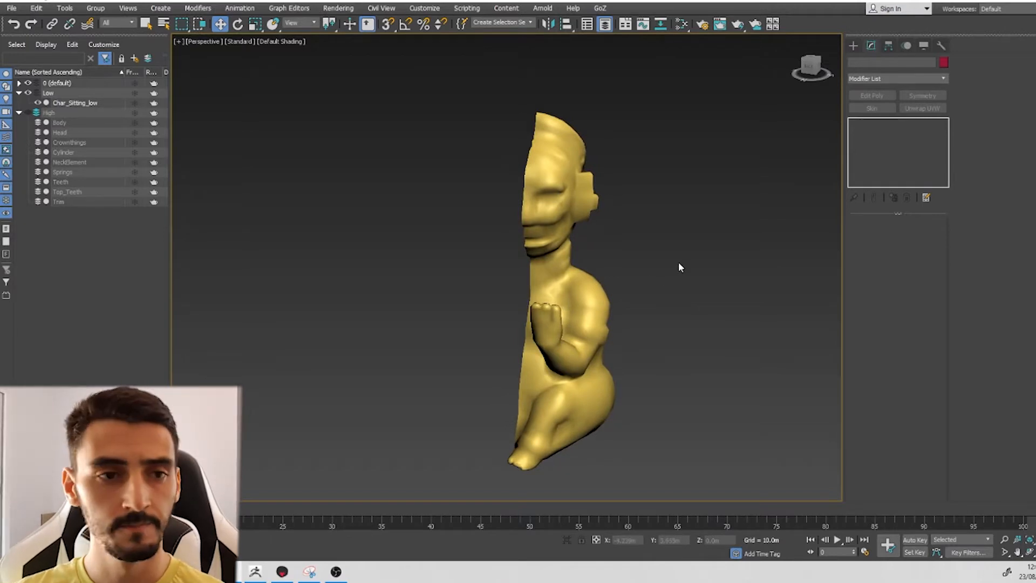
{"action": "mouse_move", "coordinate": [677, 269]}
{"action": "middle_mouse_down", "text": "alt"}
{"action": "mouse_move", "coordinate": [664, 266]}
{"action": "mouse_move", "coordinate": [651, 309]}
{"action": "mouse_move", "coordinate": [666, 261]}
{"action": "middle_mouse_up", "text": "alt"}
{"action": "left_click", "coordinate": [534, 233]}
{"action": "scroll", "coordinate": [534, 234], "scroll_direction": "up", "scroll_amount": 3}
{"action": "left_click", "coordinate": [562, 267]}
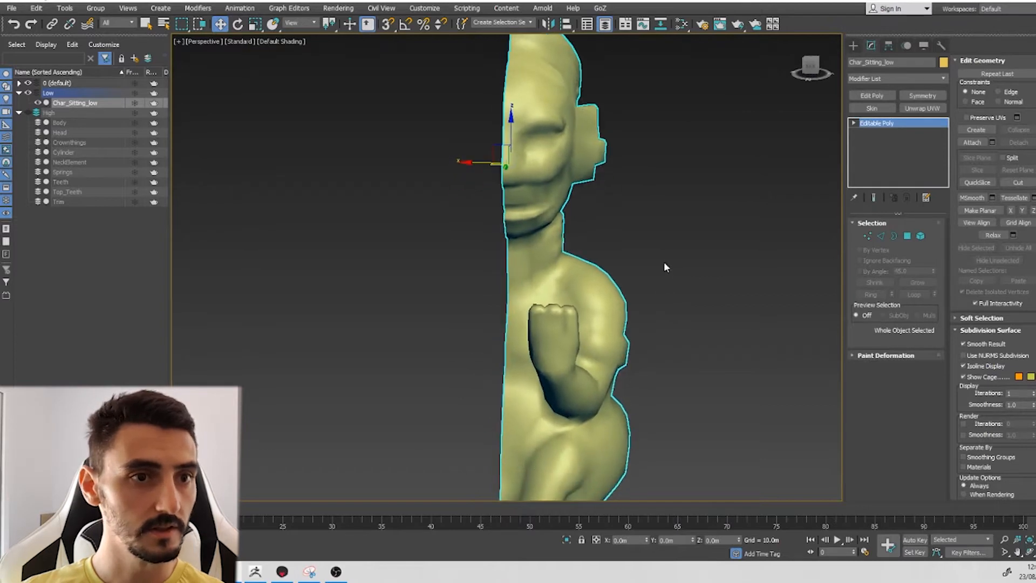
{"action": "middle_click_drag", "start_coordinate": [653, 202], "coordinate": [627, 245]}
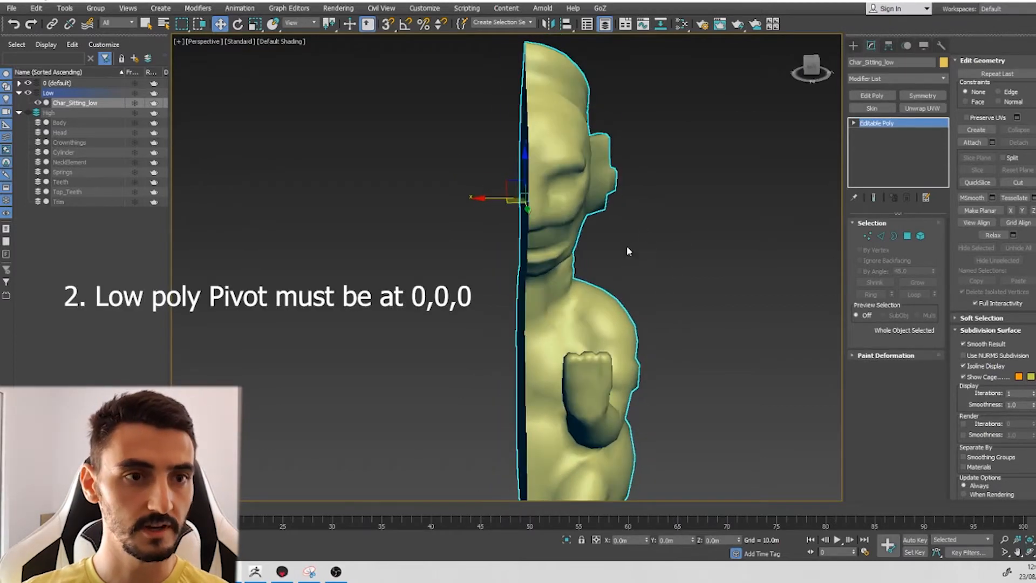
Affecting only the low-poly mesh's pivot, center it to the object and reset its position to X 0, Y 0, Z 0.
{"action": "left_click", "coordinate": [891, 47]}
{"action": "left_click", "coordinate": [896, 121]}
{"action": "left_click", "coordinate": [895, 178]}
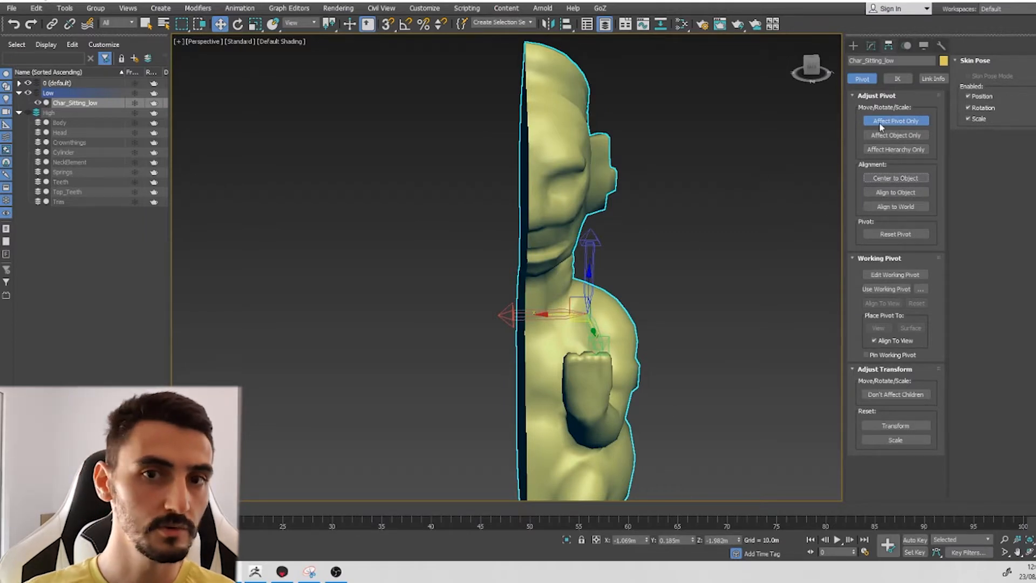
{"action": "right_click", "coordinate": [647, 540]}
{"action": "right_click", "coordinate": [694, 541]}
{"action": "right_click", "coordinate": [737, 540]}
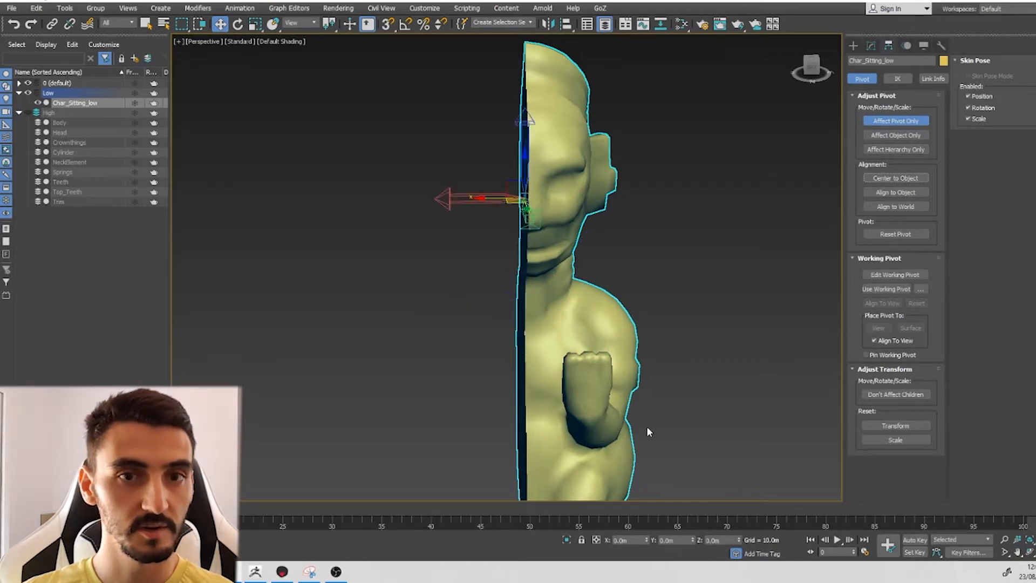
{"action": "left_click", "coordinate": [895, 121]}
{"action": "left_click", "coordinate": [870, 44]}
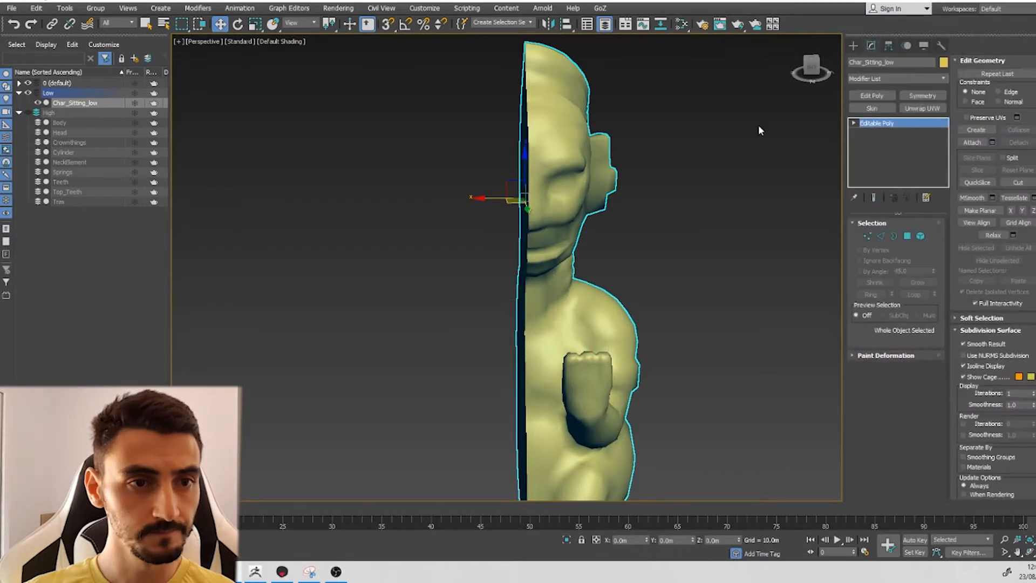
Start vertex editing on the half-body low-poly mesh and show its edged faces.
{"action": "middle_click_drag", "start_coordinate": [629, 192], "coordinate": [642, 245], "text": "alt"}
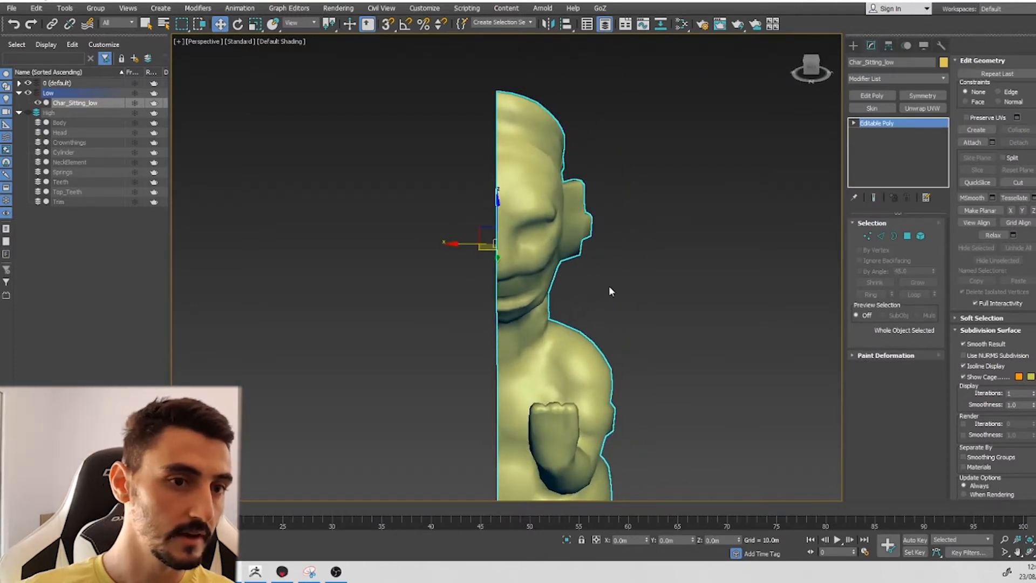
{"action": "key", "text": "1"}
{"action": "left_click", "coordinate": [496, 240]}
{"action": "key", "text": "F4"}
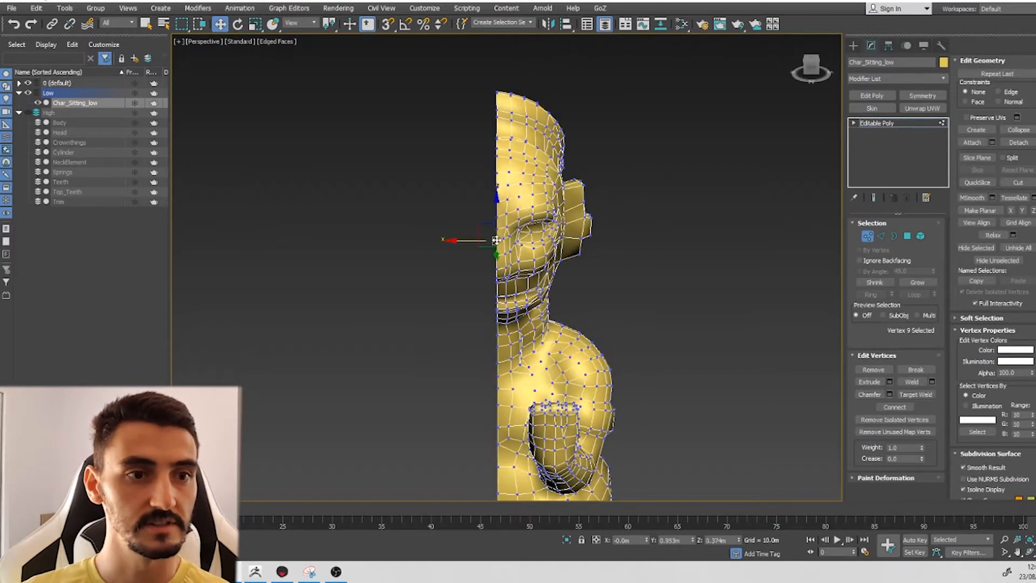
{"action": "scroll", "coordinate": [487, 241], "scroll_direction": "up", "scroll_amount": 3}
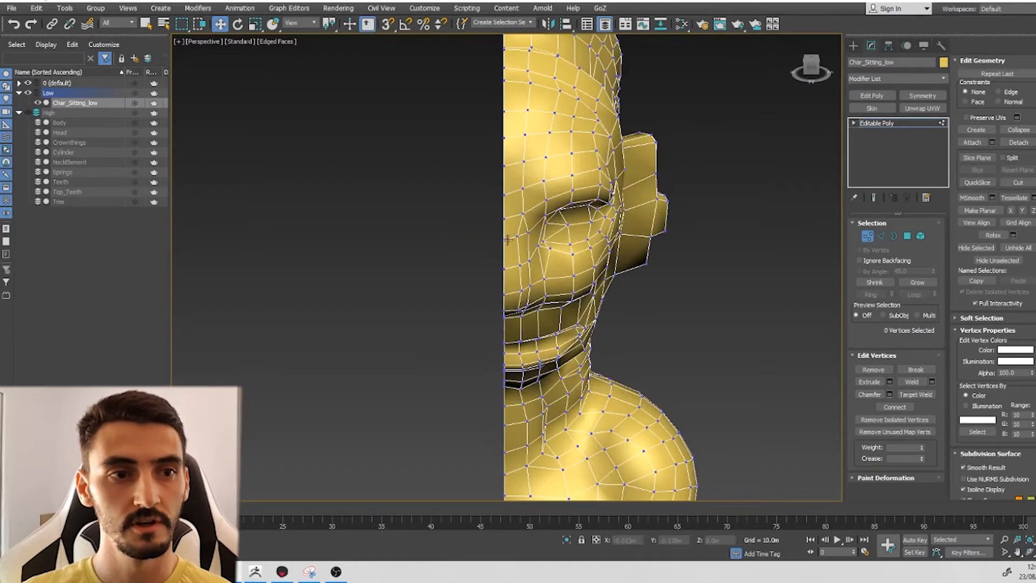
Pull two center-line vertices on the face and forehead outward along X to misalign them.
{"action": "left_click", "coordinate": [469, 244]}
{"action": "left_click", "coordinate": [503, 240]}
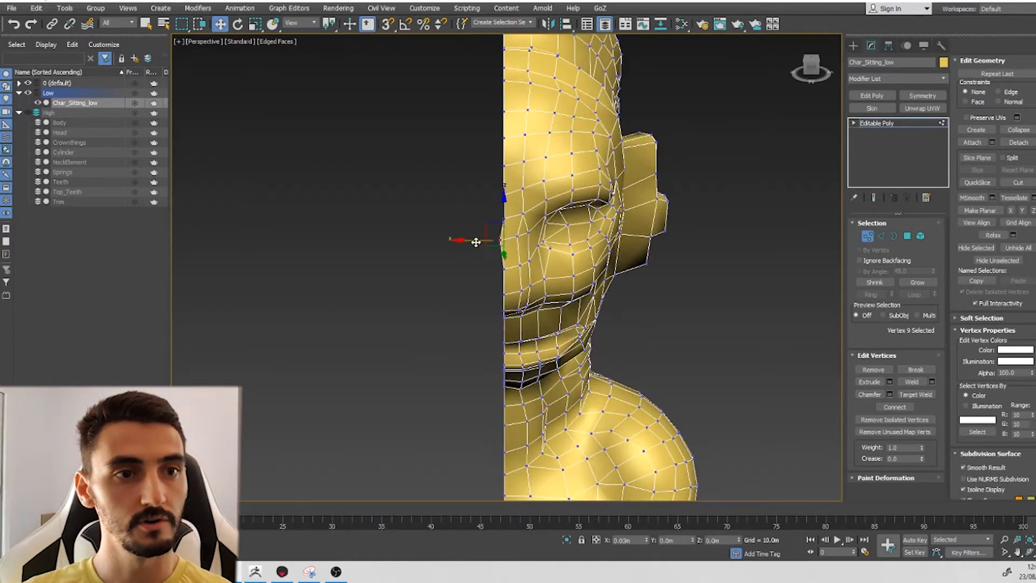
{"action": "left_click_drag", "start_coordinate": [455, 235], "coordinate": [378, 238]}
{"action": "left_click", "coordinate": [503, 139]}
{"action": "left_click_drag", "start_coordinate": [470, 139], "coordinate": [422, 139]}
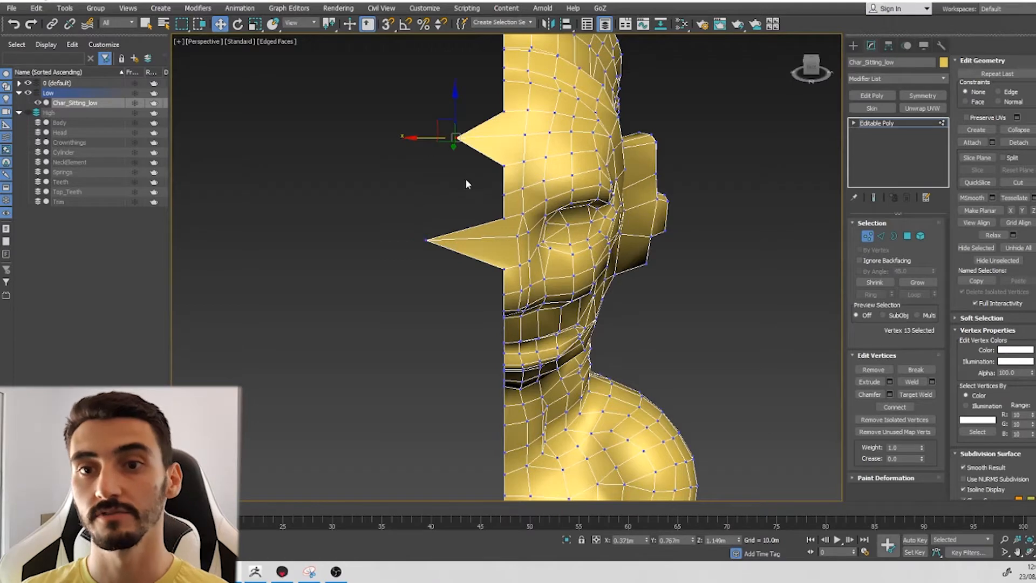
{"action": "middle_click_drag", "start_coordinate": [546, 201], "coordinate": [518, 227], "text": "alt"}
{"action": "scroll", "coordinate": [518, 227], "scroll_direction": "down", "scroll_amount": 3}
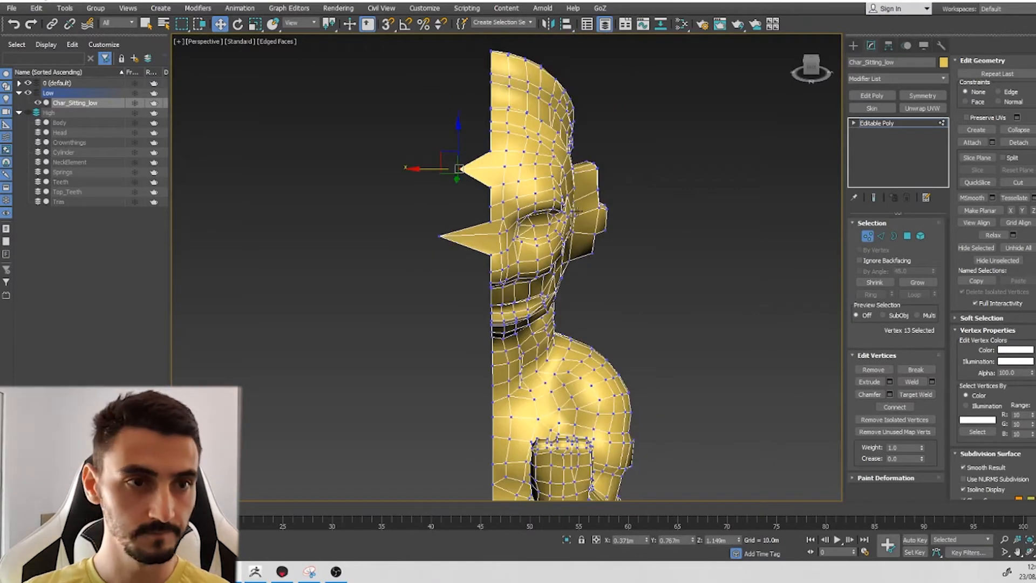
Select the open center border, convert it to a vertex selection and make those vertices planar in X.
{"action": "key", "text": "3"}
{"action": "middle_click_drag", "start_coordinate": [473, 163], "coordinate": [517, 159], "text": "alt"}
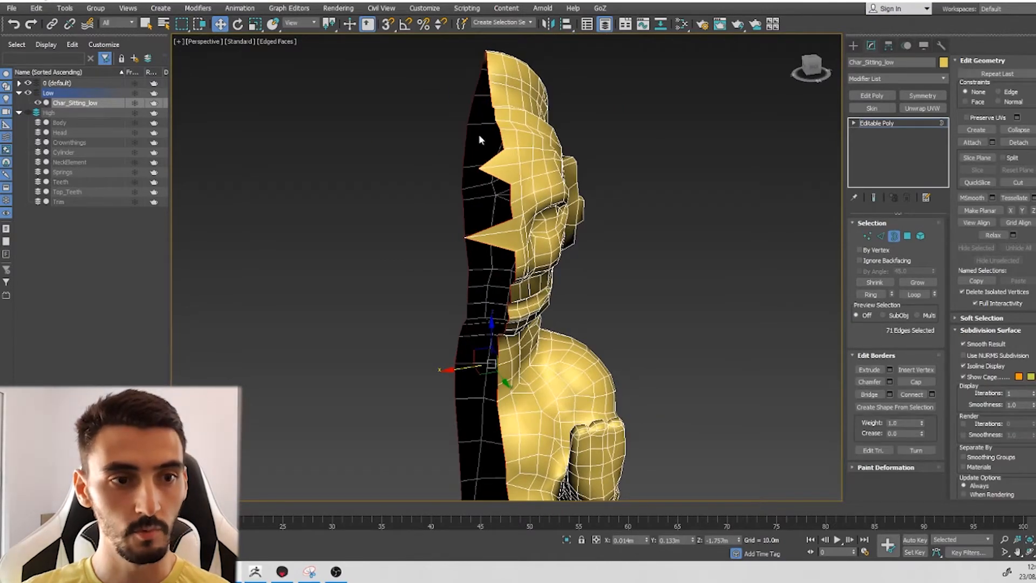
{"action": "scroll", "coordinate": [480, 140], "scroll_direction": "down", "scroll_amount": 6}
{"action": "middle_click_drag", "start_coordinate": [432, 324], "coordinate": [452, 323], "text": "alt"}
{"action": "scroll", "coordinate": [452, 324], "scroll_direction": "up", "scroll_amount": 6}
{"action": "middle_click_drag", "start_coordinate": [507, 295], "coordinate": [502, 310]}
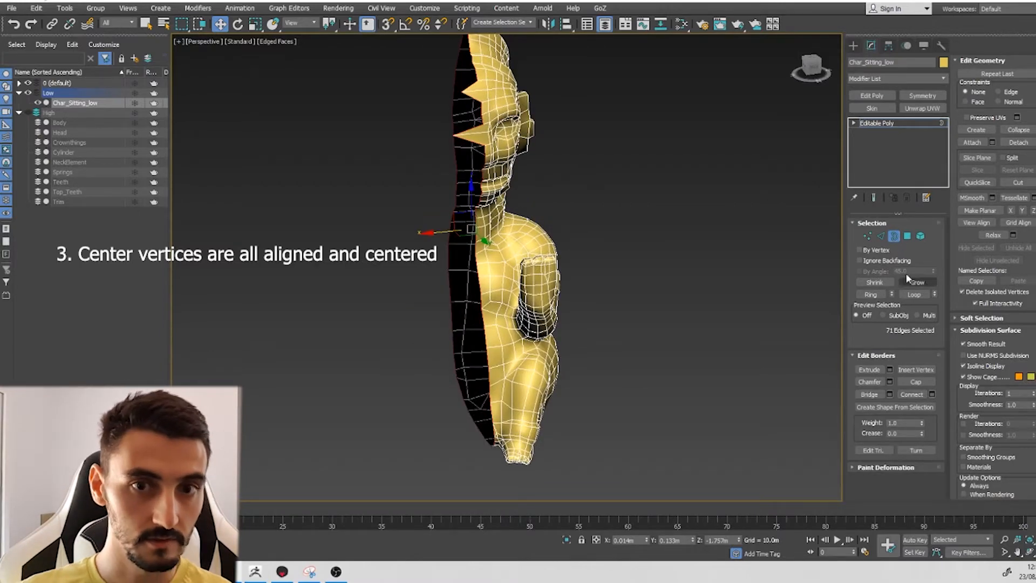
{"action": "left_click", "coordinate": [866, 237]}
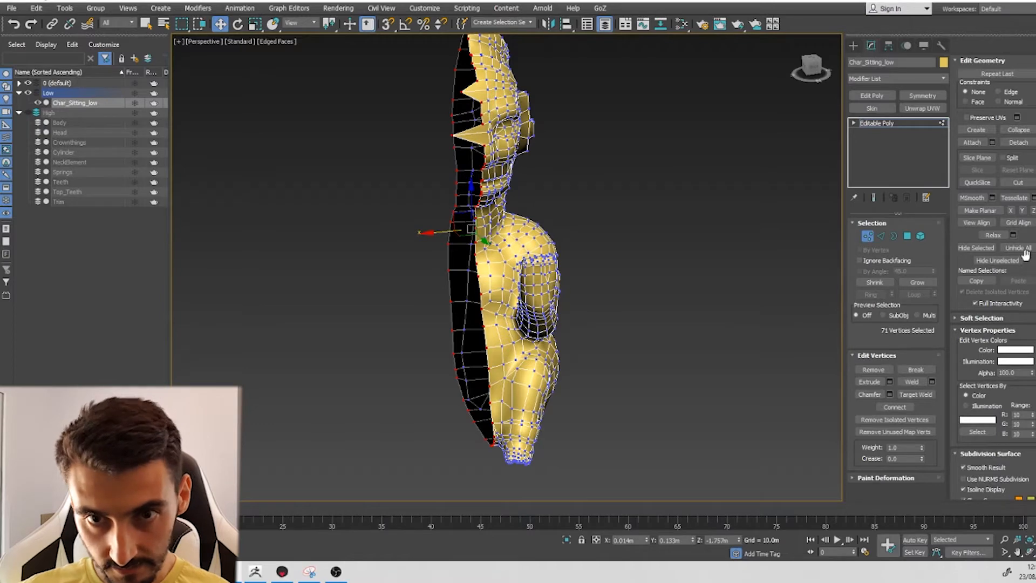
{"action": "left_click", "coordinate": [1011, 211]}
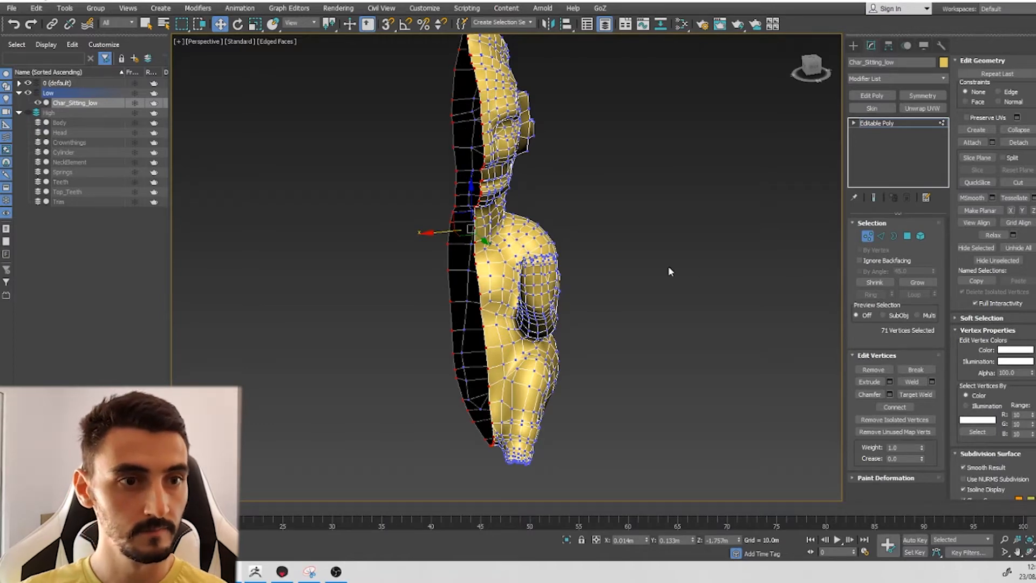
Shift the planar center-line vertices along X, set their X position to 0 and leave vertex editing.
{"action": "middle_click_drag", "start_coordinate": [669, 271], "coordinate": [642, 291], "text": "alt"}
{"action": "left_click_drag", "start_coordinate": [449, 268], "coordinate": [434, 267]}
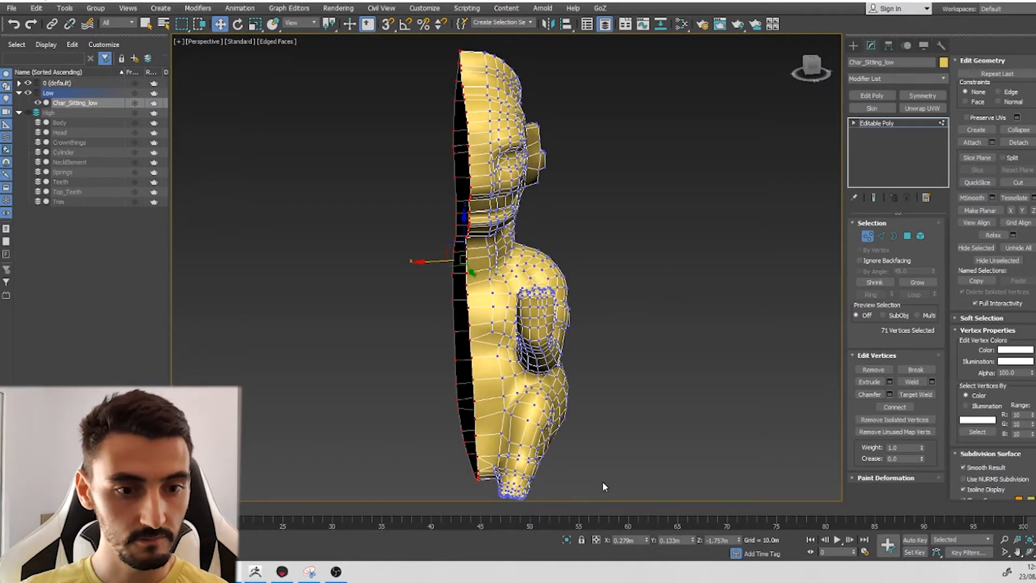
{"action": "right_click", "coordinate": [646, 538]}
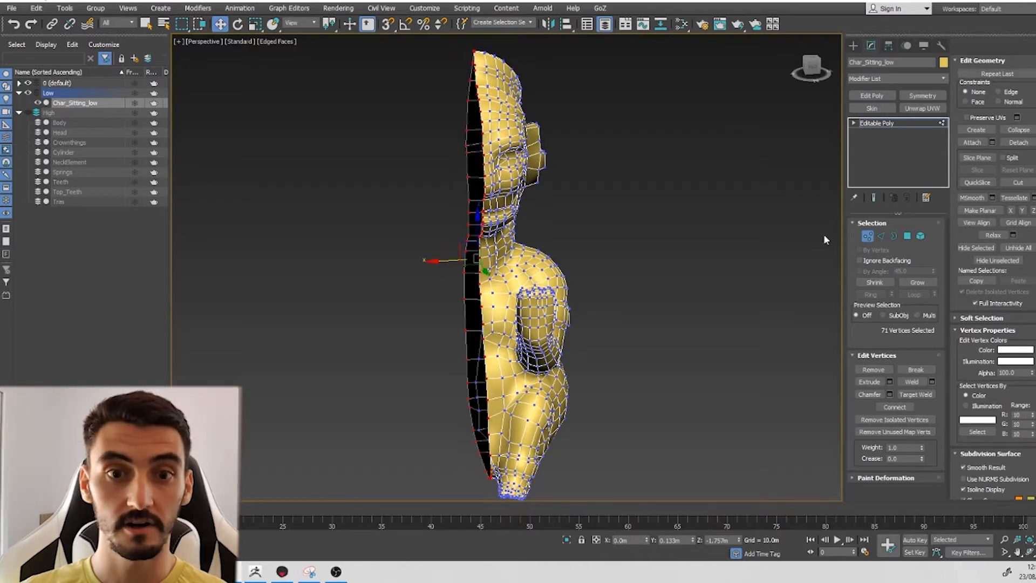
{"action": "left_click", "coordinate": [867, 236]}
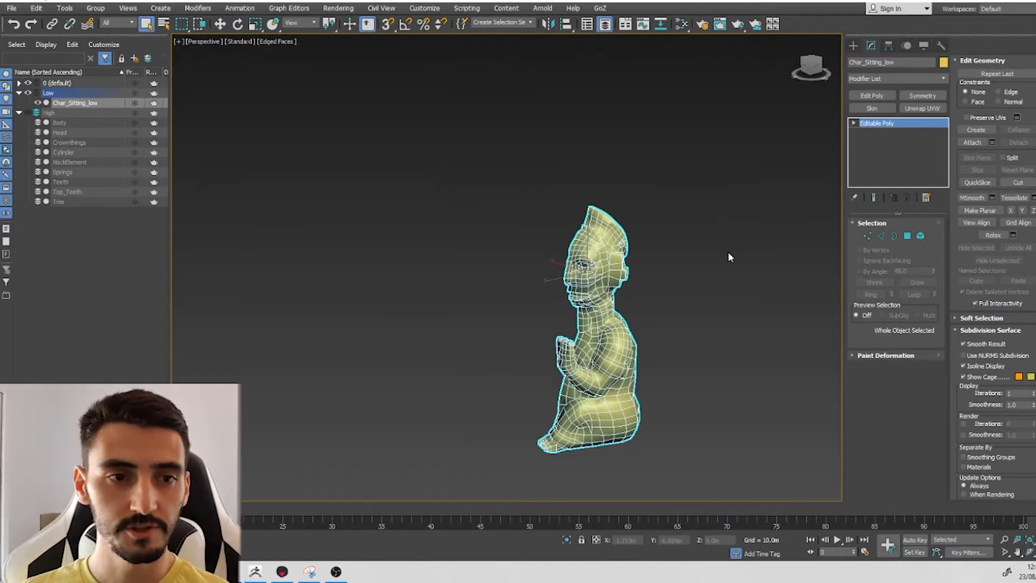
Select all polygons of the low-poly mesh and examine their smoothing group assignment.
{"action": "middle_click_drag", "start_coordinate": [727, 252], "coordinate": [674, 302], "text": "alt"}
{"action": "scroll", "coordinate": [630, 313], "scroll_direction": "up", "scroll_amount": 3}
{"action": "scroll", "coordinate": [570, 221], "scroll_direction": "up", "scroll_amount": 4}
{"action": "scroll", "coordinate": [570, 221], "scroll_direction": "down", "scroll_amount": 3}
{"action": "scroll", "coordinate": [675, 246], "scroll_direction": "down", "scroll_amount": 3}
{"action": "scroll", "coordinate": [652, 257], "scroll_direction": "down", "scroll_amount": 2}
{"action": "key", "text": "4"}
{"action": "key", "text": "ctrl+a"}
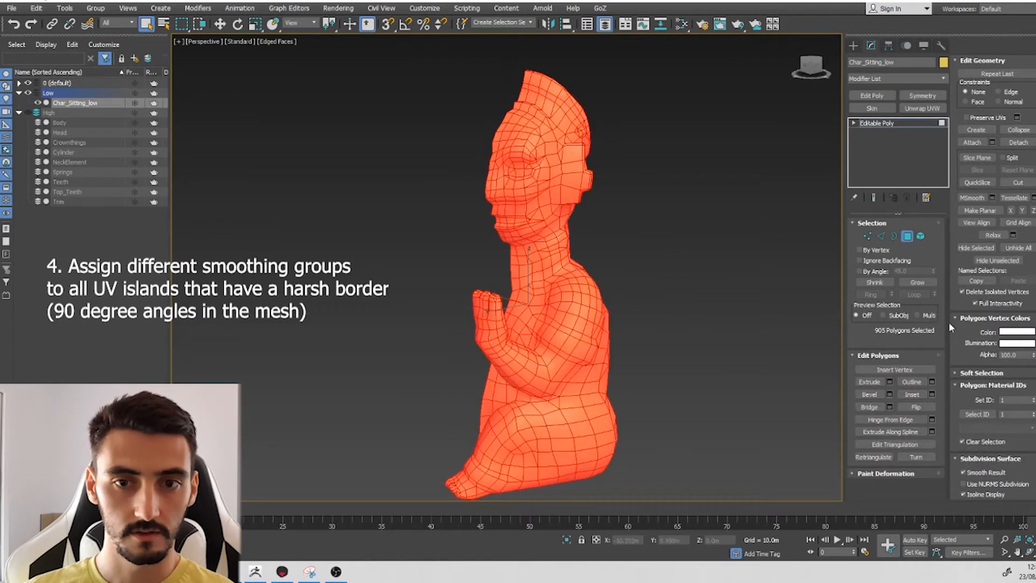
{"action": "left_click_drag", "start_coordinate": [951, 342], "coordinate": [953, 91]}
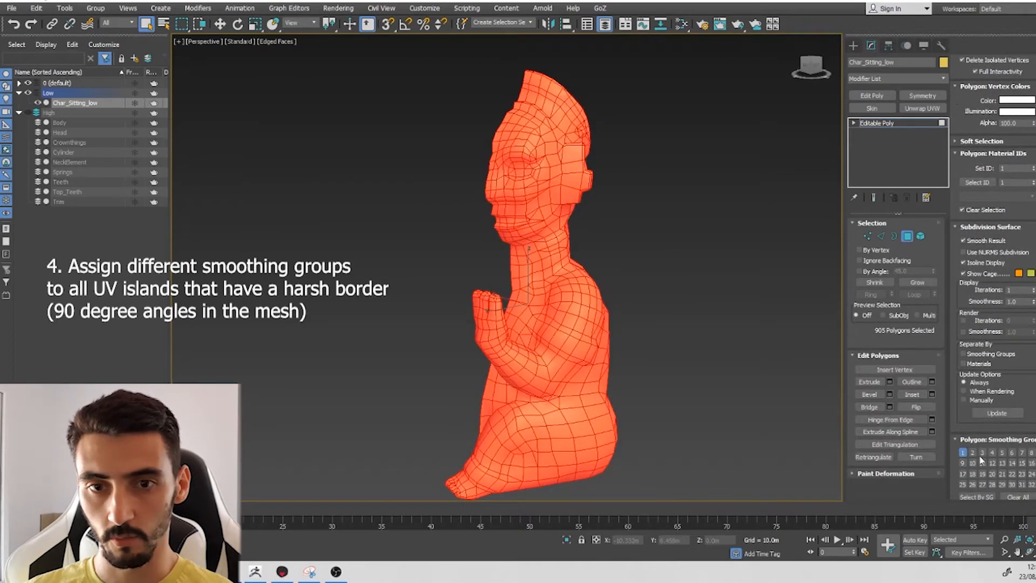
{"action": "scroll", "coordinate": [953, 288], "scroll_direction": "up", "scroll_amount": 3}
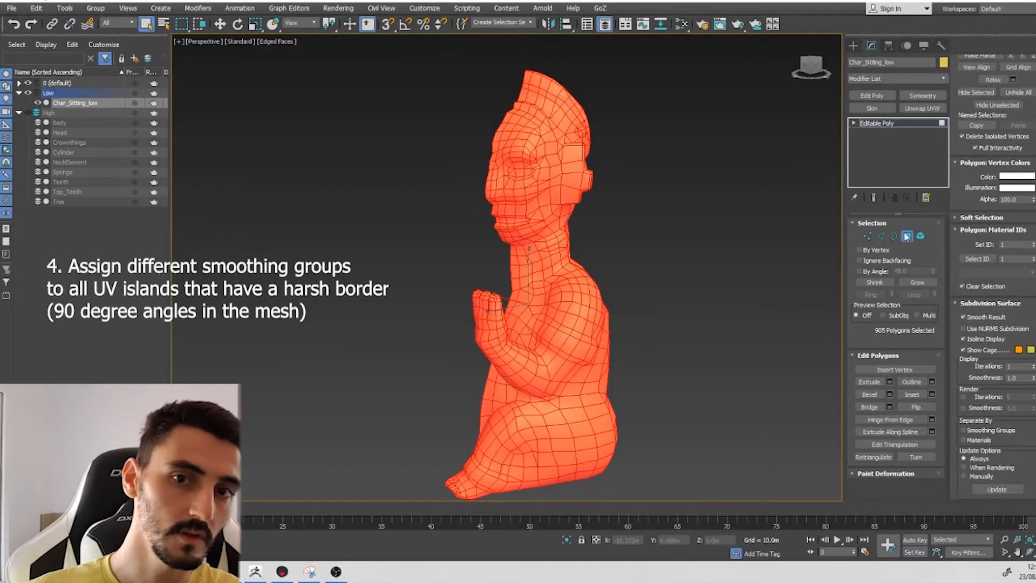
Add an Unwrap UVW modifier to the low-poly mesh to show its UV seams.
{"action": "left_click", "coordinate": [906, 124]}
{"action": "left_click", "coordinate": [922, 108]}
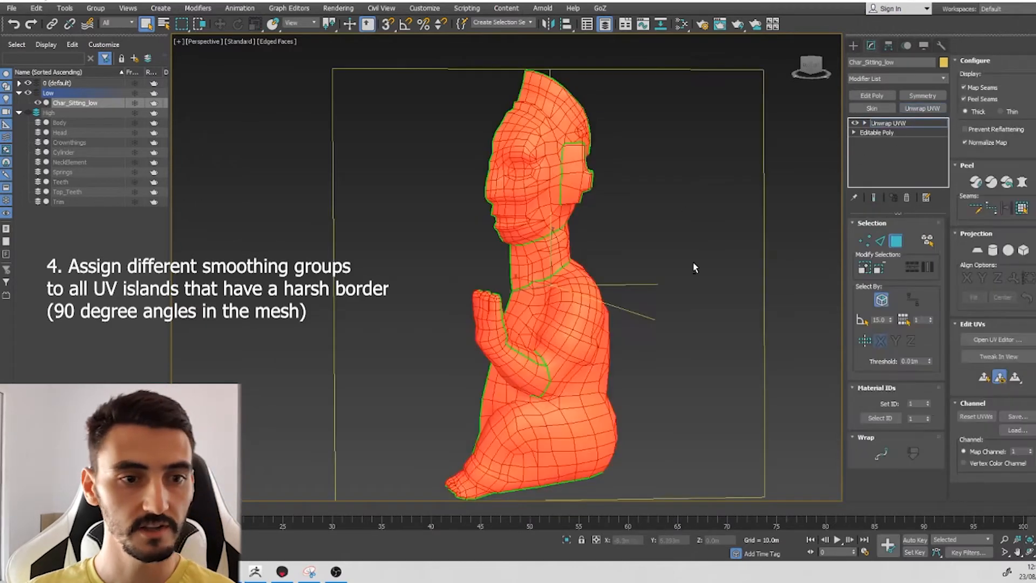
Check the UV seams around the ear and the back of the head and collapse the Unwrap UVW modifier into the mesh.
{"action": "scroll", "coordinate": [674, 338], "scroll_direction": "up", "scroll_amount": 5}
{"action": "scroll", "coordinate": [627, 268], "scroll_direction": "up", "scroll_amount": 4}
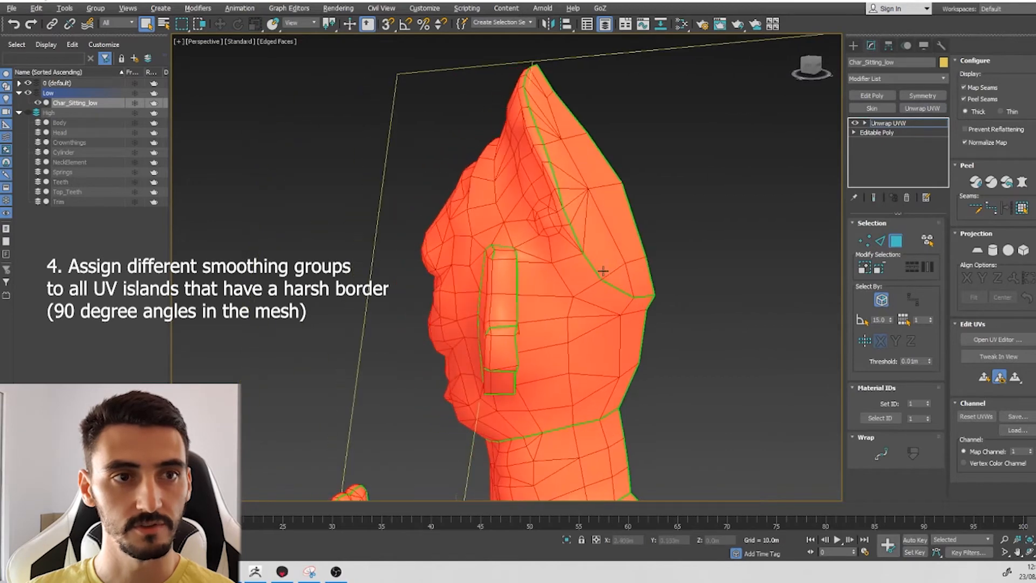
{"action": "middle_click_drag", "start_coordinate": [617, 291], "coordinate": [520, 296], "text": "alt"}
{"action": "scroll", "coordinate": [520, 296], "scroll_direction": "up", "scroll_amount": 5}
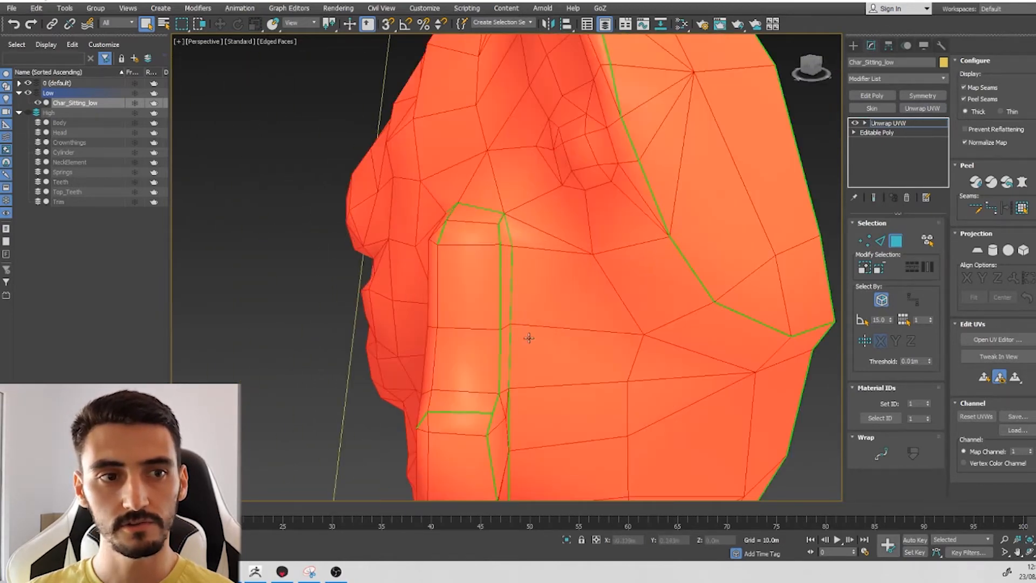
{"action": "scroll", "coordinate": [529, 282], "scroll_direction": "down", "scroll_amount": 5}
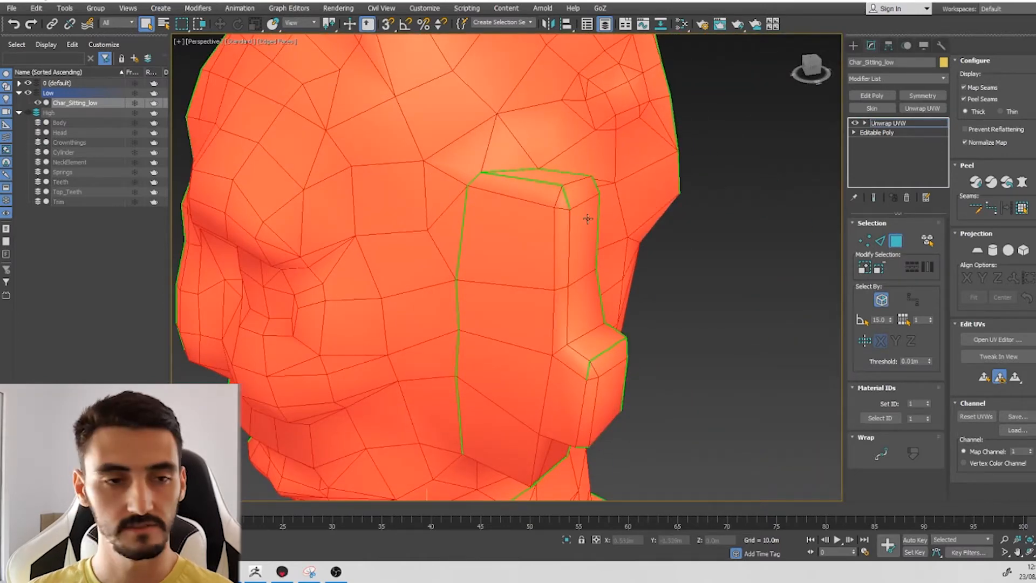
{"action": "middle_click_drag", "start_coordinate": [608, 286], "coordinate": [529, 287], "text": "alt"}
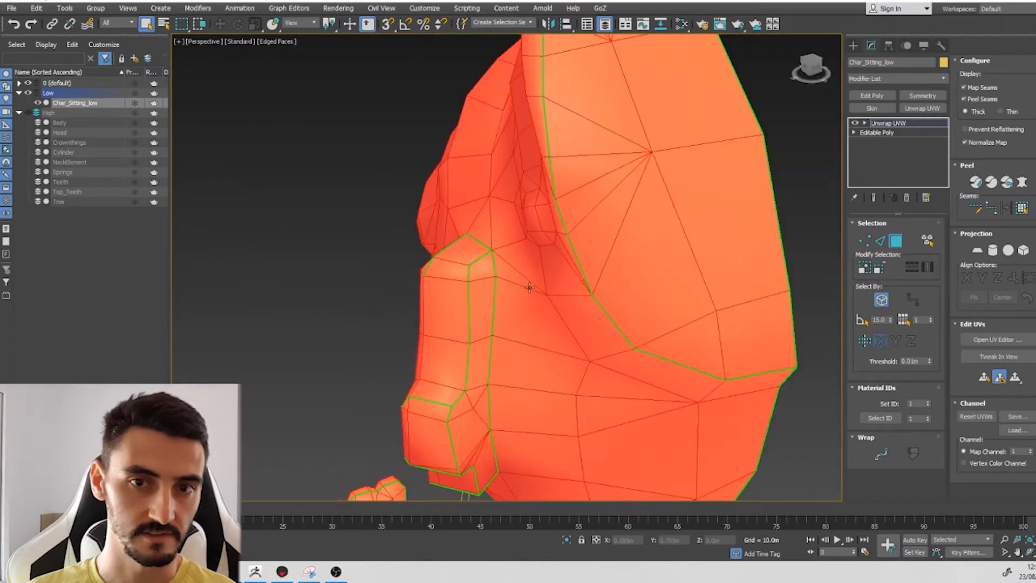
{"action": "right_click", "coordinate": [883, 125]}
{"action": "left_click", "coordinate": [917, 220]}
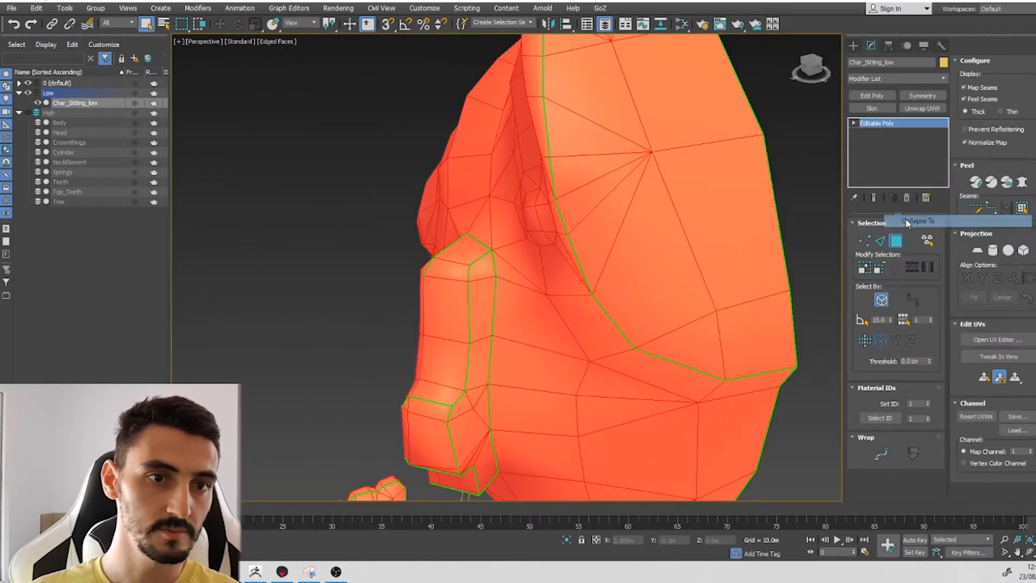
Select all polygons of the UV island on the back of the head and assign them only to smoothing group 2.
{"action": "key", "text": "4"}
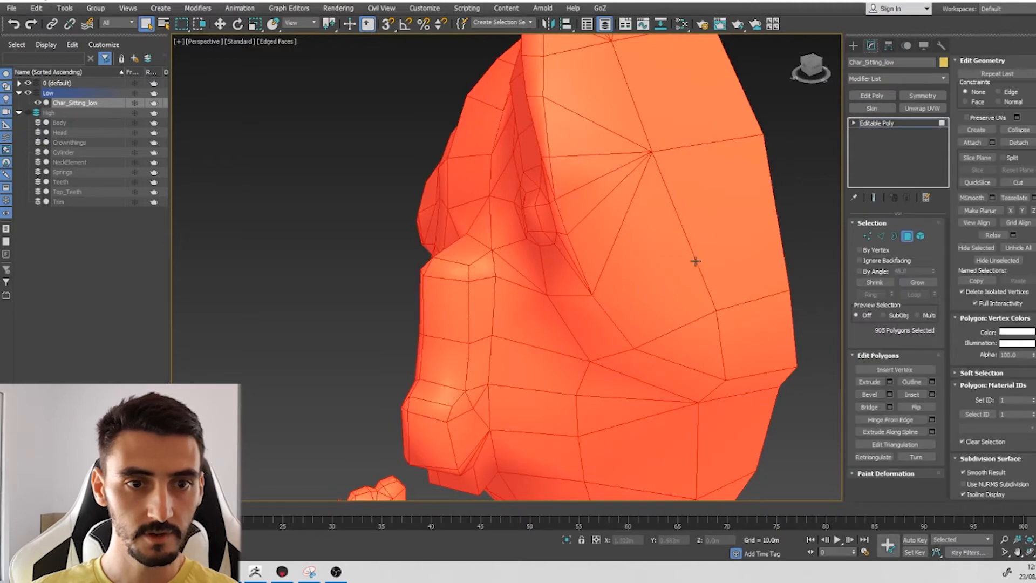
{"action": "left_click", "coordinate": [695, 266]}
{"action": "left_click", "coordinate": [711, 332], "text": "ctrl"}
{"action": "left_click", "coordinate": [740, 324], "text": "ctrl"}
{"action": "left_click", "coordinate": [732, 272], "text": "ctrl"}
{"action": "middle_click_drag", "start_coordinate": [721, 249], "coordinate": [723, 251], "text": "alt"}
{"action": "left_click_drag", "start_coordinate": [604, 155], "coordinate": [604, 155], "text": "ctrl"}
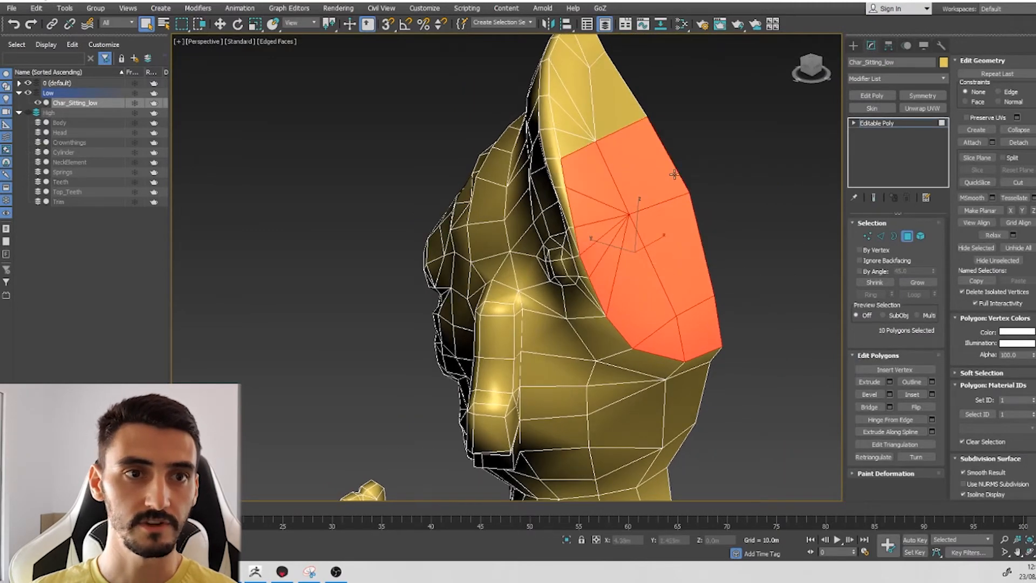
{"action": "left_click_drag", "start_coordinate": [660, 140], "coordinate": [581, 62], "text": "ctrl"}
{"action": "middle_click_drag", "start_coordinate": [581, 62], "coordinate": [723, 151], "text": "alt"}
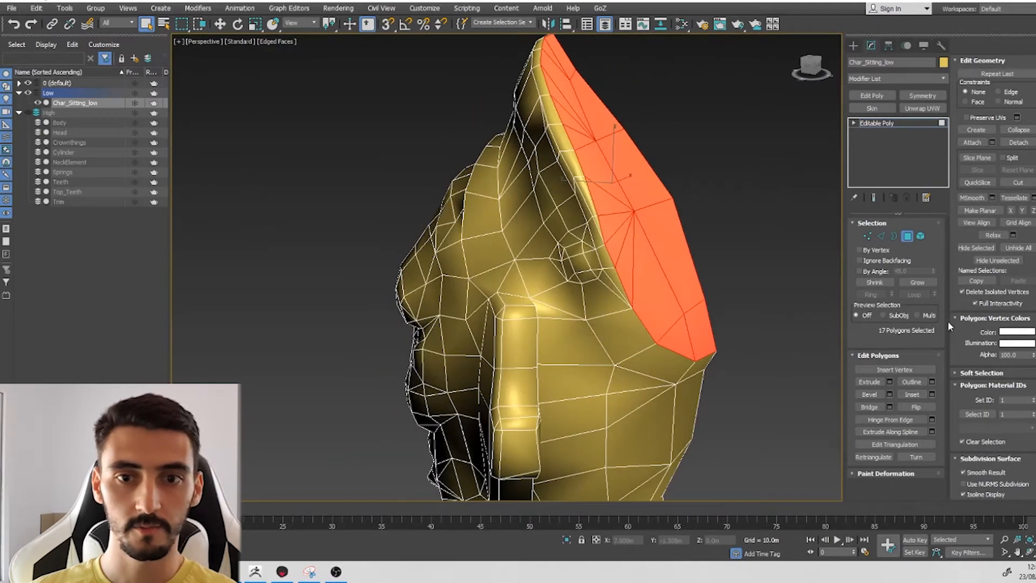
{"action": "scroll", "coordinate": [950, 320], "scroll_direction": "down", "scroll_amount": 5}
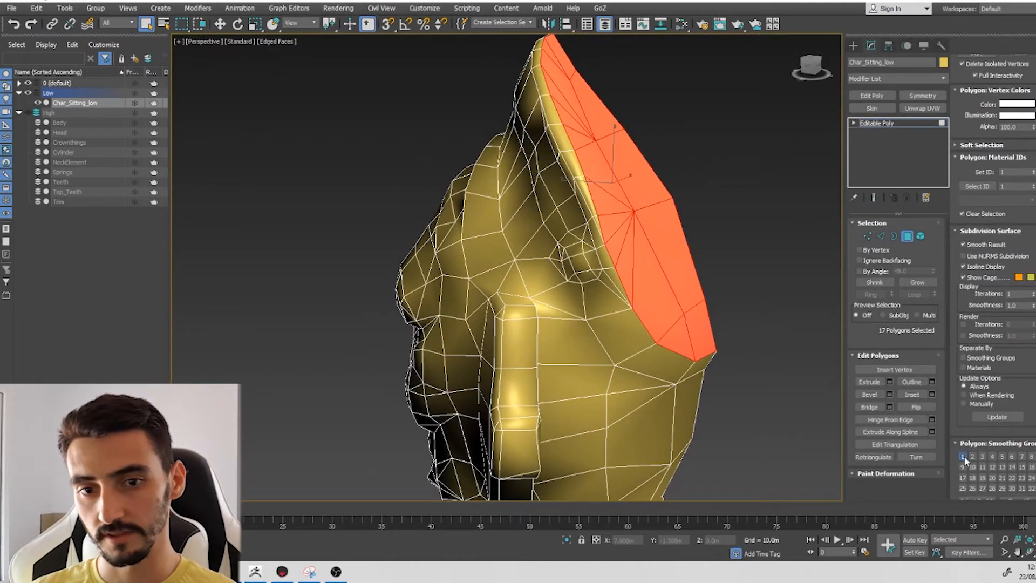
{"action": "left_click", "coordinate": [971, 457]}
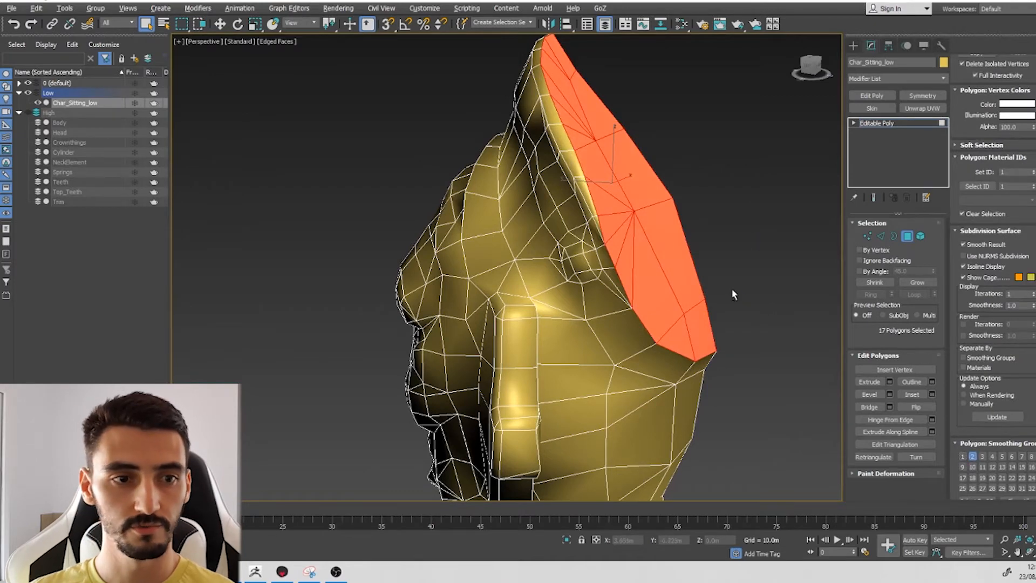
Select the strip of polygons along the ear's back side down to its underside and replace smoothing group 1 with group 3.
{"action": "middle_click_drag", "start_coordinate": [732, 288], "coordinate": [489, 205], "text": "alt"}
{"action": "left_click", "coordinate": [485, 184]}
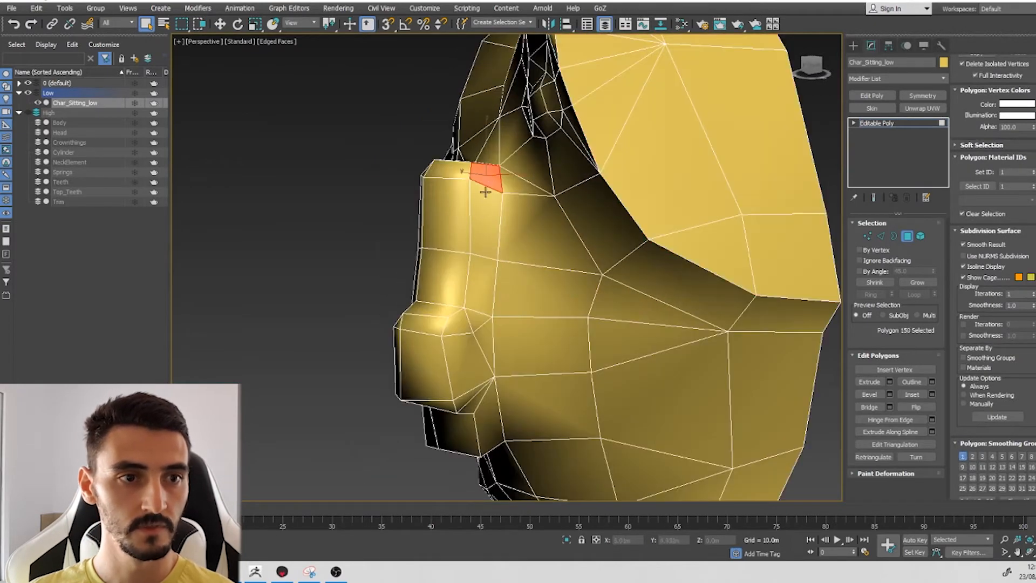
{"action": "left_click", "coordinate": [484, 227], "text": "ctrl"}
{"action": "left_click", "coordinate": [481, 283], "text": "ctrl"}
{"action": "left_click", "coordinate": [467, 321], "text": "ctrl"}
{"action": "left_click", "coordinate": [476, 355], "text": "ctrl"}
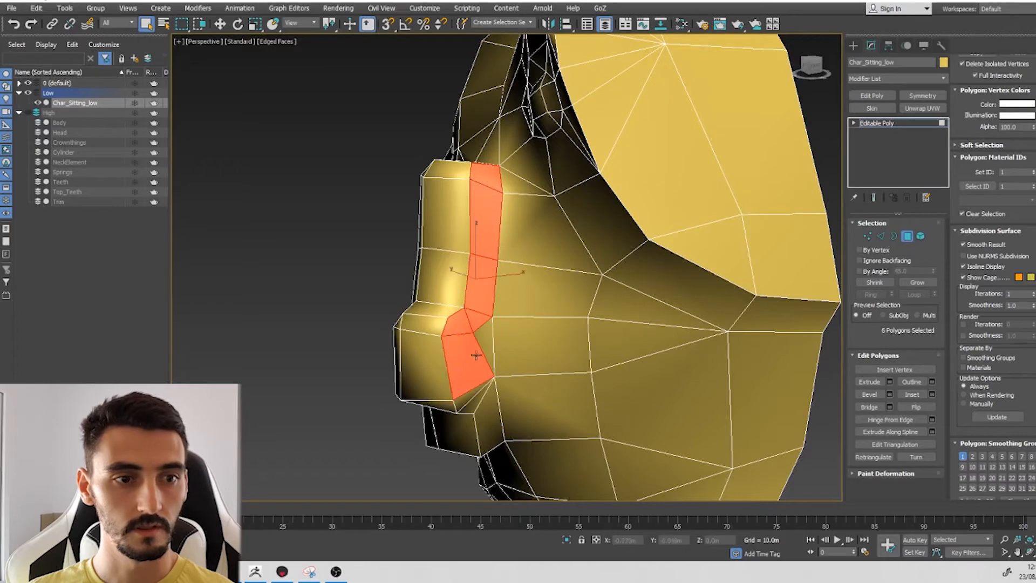
{"action": "middle_click_drag", "start_coordinate": [496, 368], "coordinate": [572, 349], "text": "alt"}
{"action": "left_click", "coordinate": [463, 402], "text": "ctrl"}
{"action": "left_click", "coordinate": [475, 411], "text": "ctrl"}
{"action": "left_click", "coordinate": [489, 411], "text": "ctrl"}
{"action": "left_click", "coordinate": [487, 350], "text": "ctrl"}
{"action": "scroll", "coordinate": [487, 349], "scroll_direction": "down", "scroll_amount": 5}
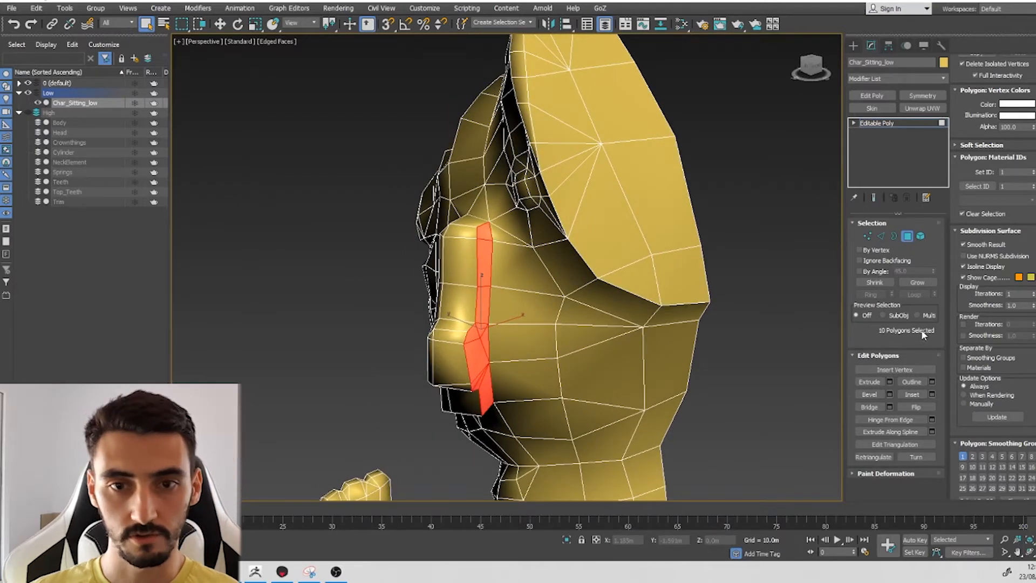
{"action": "left_click", "coordinate": [962, 457]}
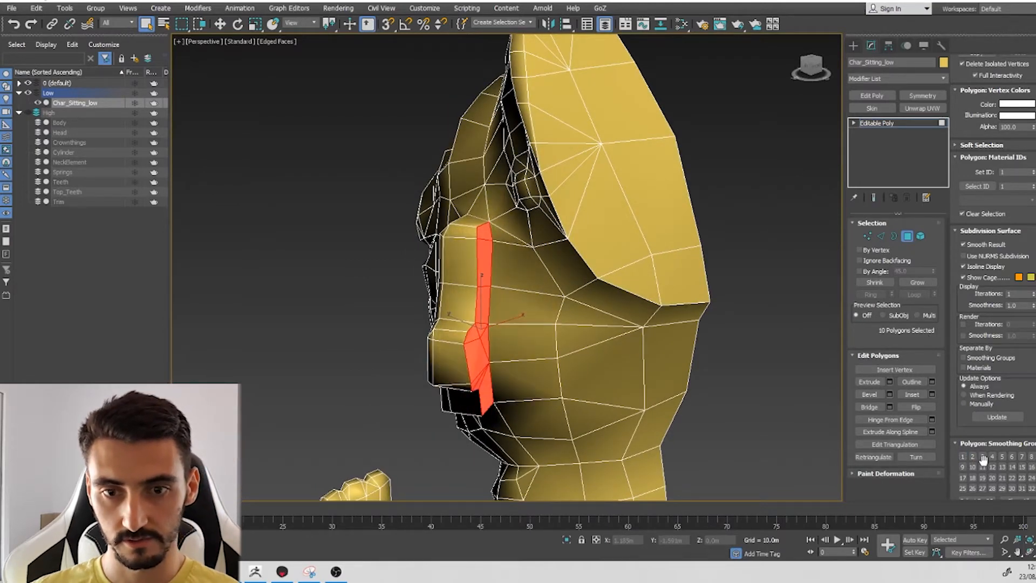
Compare the ear's shading by switching its back strip to smoothing group 1 and back to group 3.
{"action": "middle_click_drag", "start_coordinate": [448, 302], "coordinate": [525, 308], "text": "alt"}
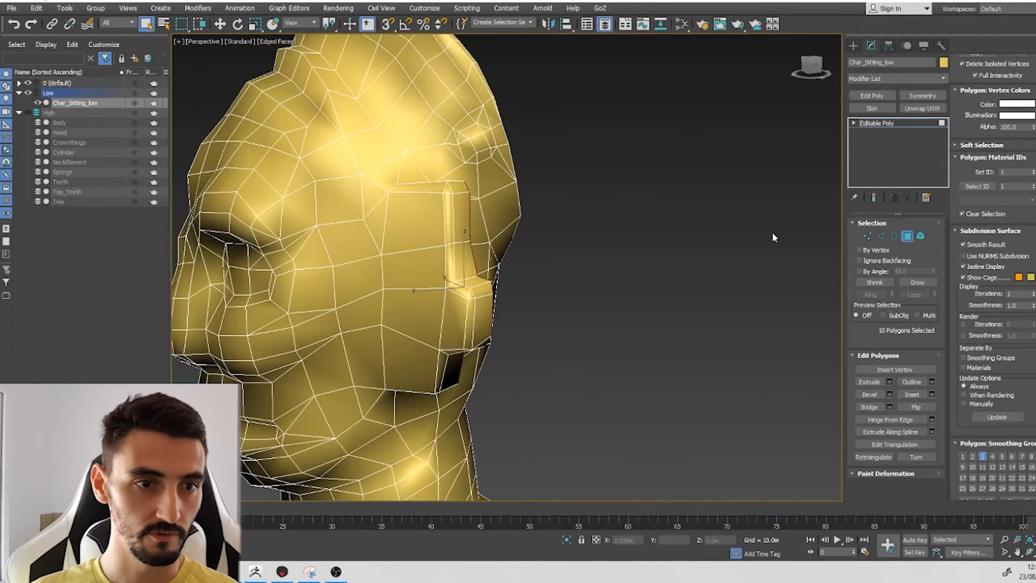
{"action": "scroll", "coordinate": [471, 219], "scroll_direction": "up", "scroll_amount": 2}
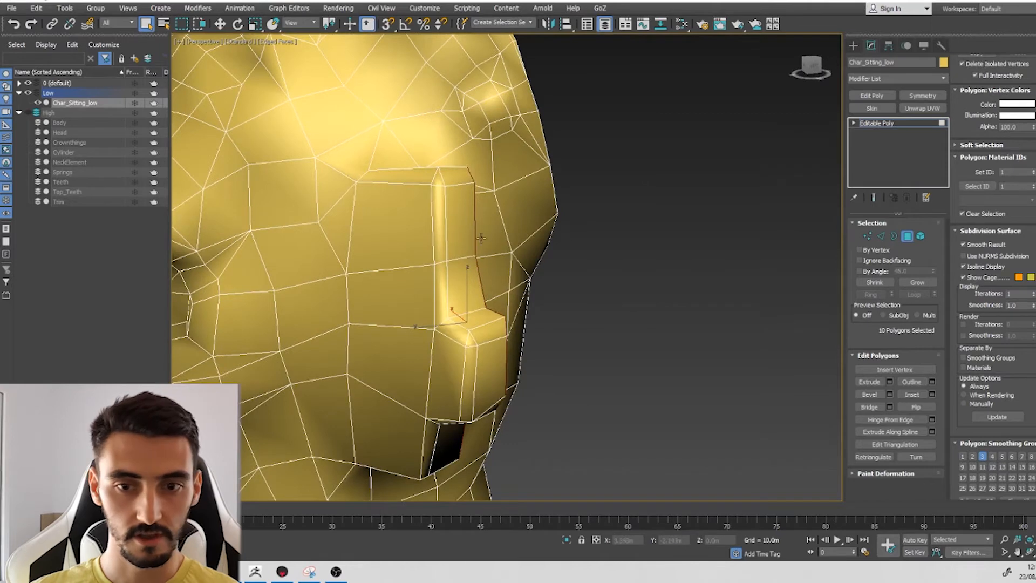
{"action": "left_click", "coordinate": [963, 457]}
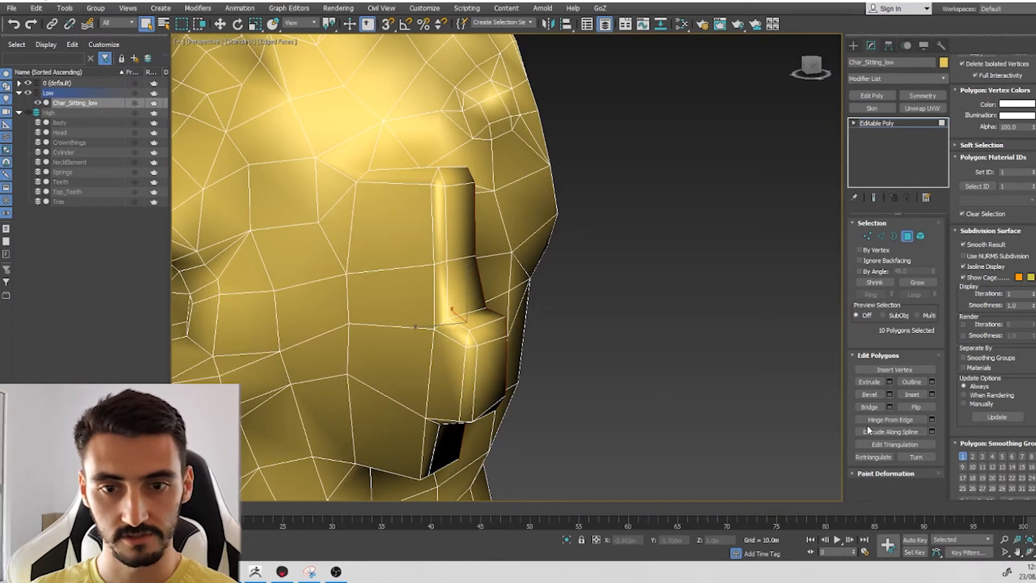
{"action": "left_click", "coordinate": [965, 458]}
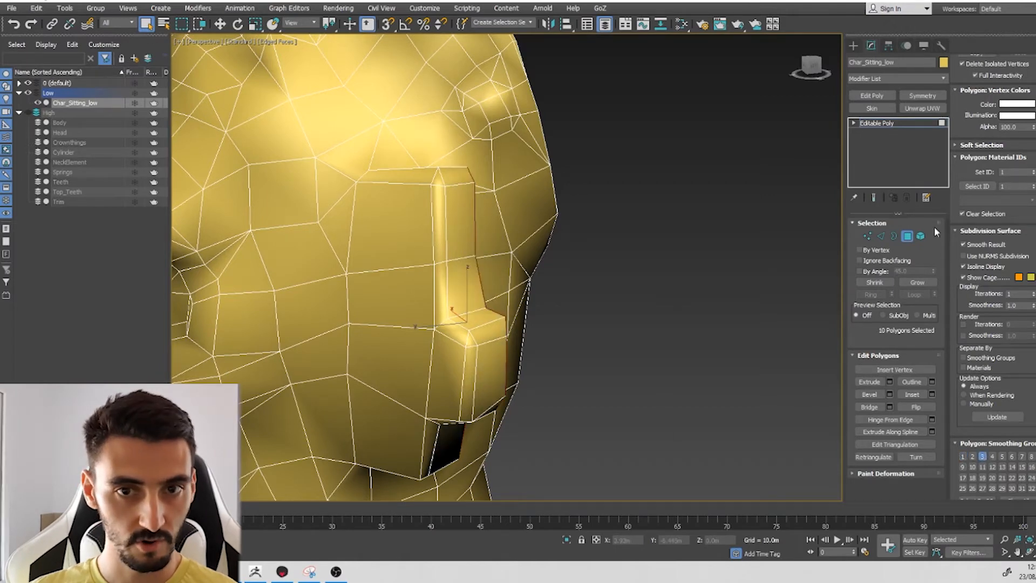
Leave polygon editing and mirror the half mesh across X with a Symmetry modifier, with Slice Along Mirror disabled.
{"action": "left_click", "coordinate": [915, 238]}
{"action": "scroll", "coordinate": [549, 264], "scroll_direction": "down", "scroll_amount": 8}
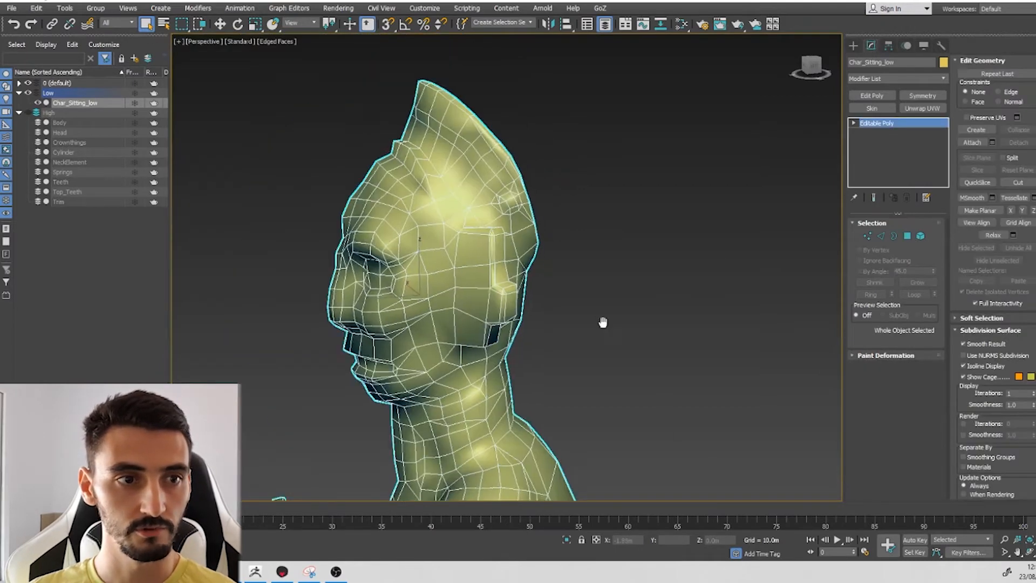
{"action": "middle_click_drag", "start_coordinate": [577, 271], "coordinate": [571, 260], "text": "alt"}
{"action": "left_click", "coordinate": [568, 258]}
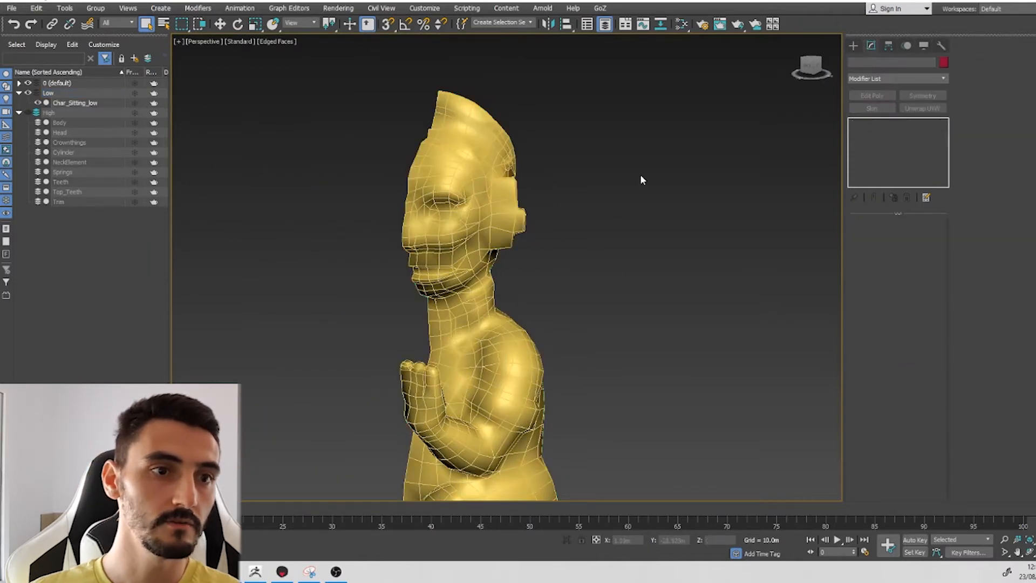
{"action": "left_click", "coordinate": [475, 202]}
{"action": "left_click", "coordinate": [921, 95]}
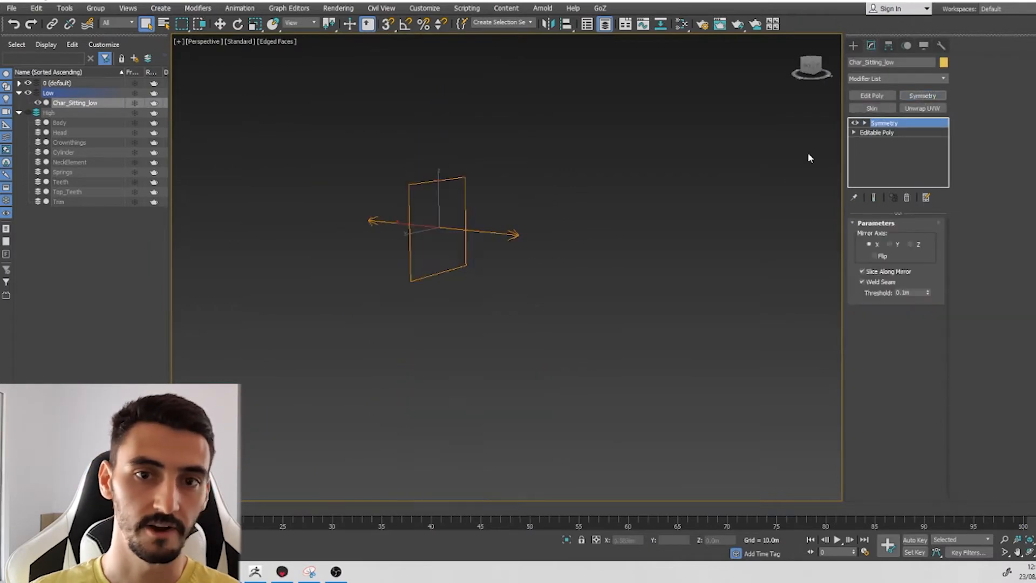
{"action": "middle_click_drag", "start_coordinate": [571, 316], "coordinate": [581, 263], "text": "alt"}
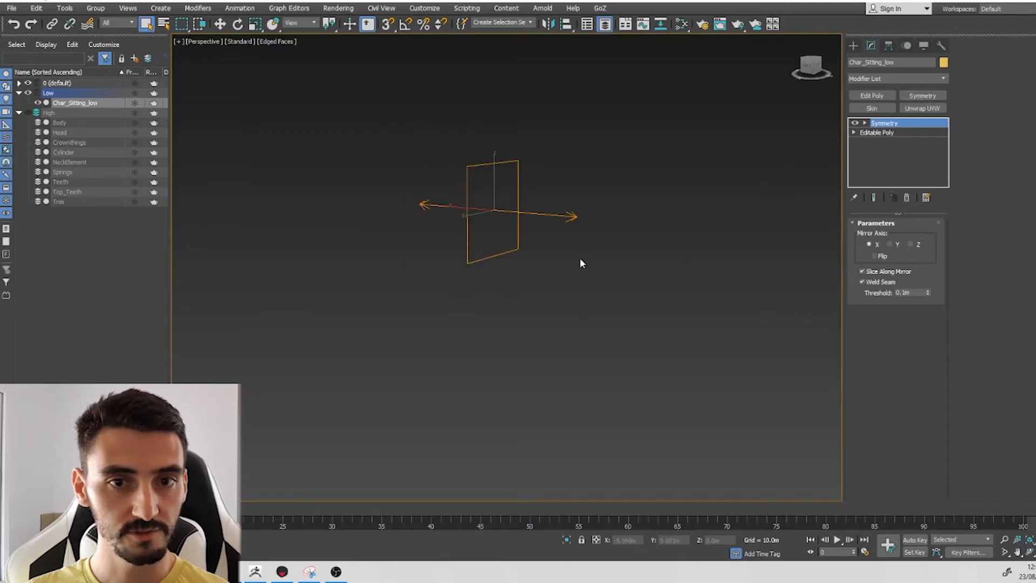
{"action": "left_click", "coordinate": [880, 272]}
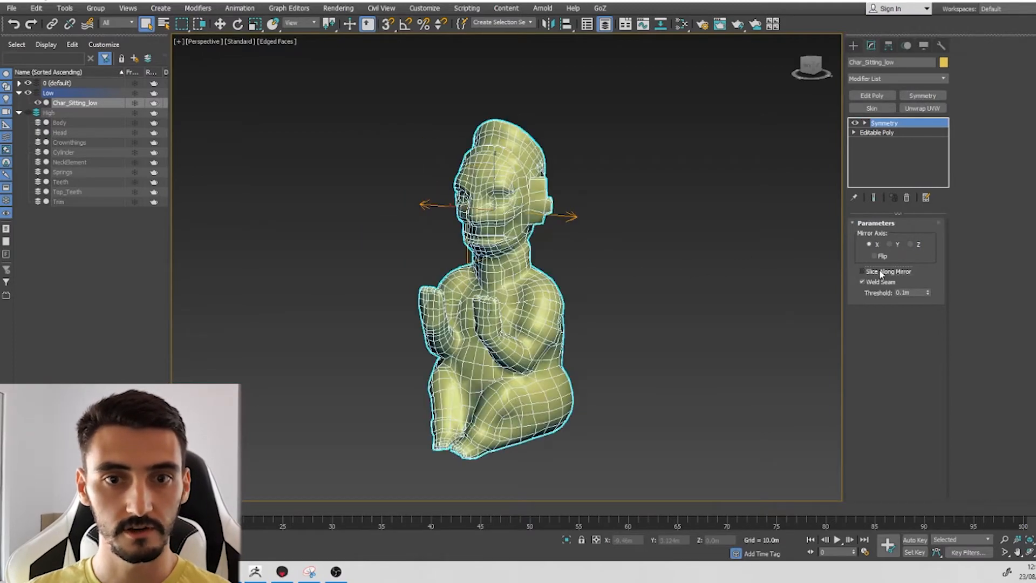
Try a Symmetry weld threshold of 0.36 m and inspect the vertices along the head's center line.
{"action": "middle_click_drag", "start_coordinate": [602, 300], "coordinate": [620, 280], "text": "alt"}
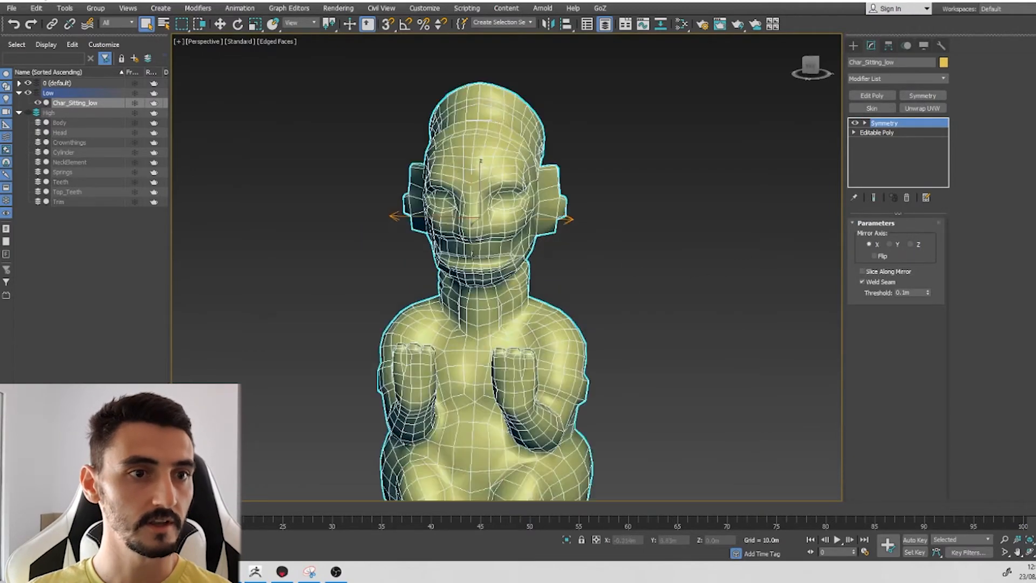
{"action": "scroll", "coordinate": [707, 254], "scroll_direction": "up", "scroll_amount": 3}
{"action": "middle_click_drag", "start_coordinate": [707, 254], "coordinate": [658, 246], "text": "alt"}
{"action": "scroll", "coordinate": [609, 291], "scroll_direction": "down", "scroll_amount": 3}
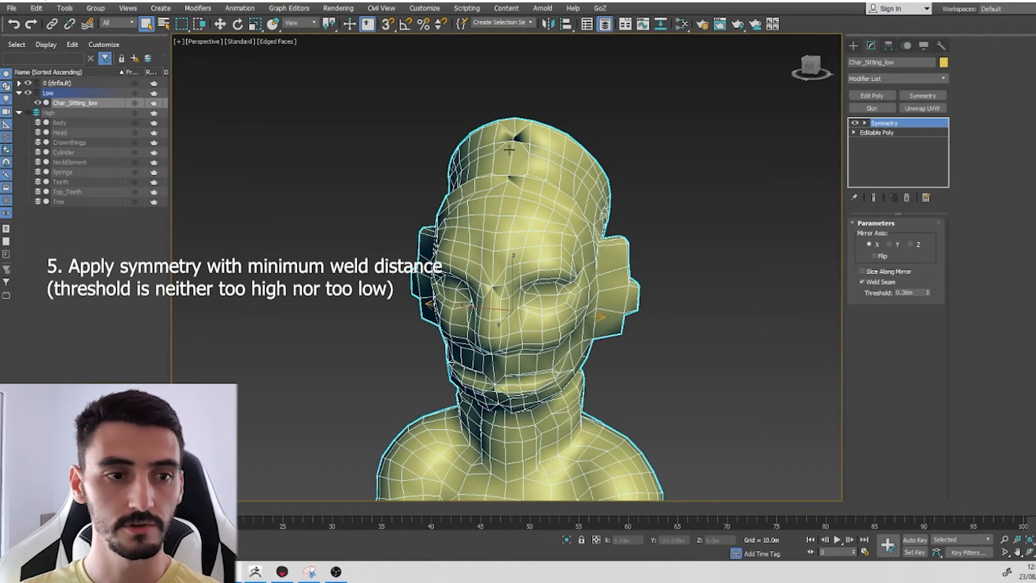
{"action": "scroll", "coordinate": [507, 150], "scroll_direction": "up", "scroll_amount": 2}
{"action": "middle_click_drag", "start_coordinate": [492, 382], "coordinate": [497, 370], "text": "alt"}
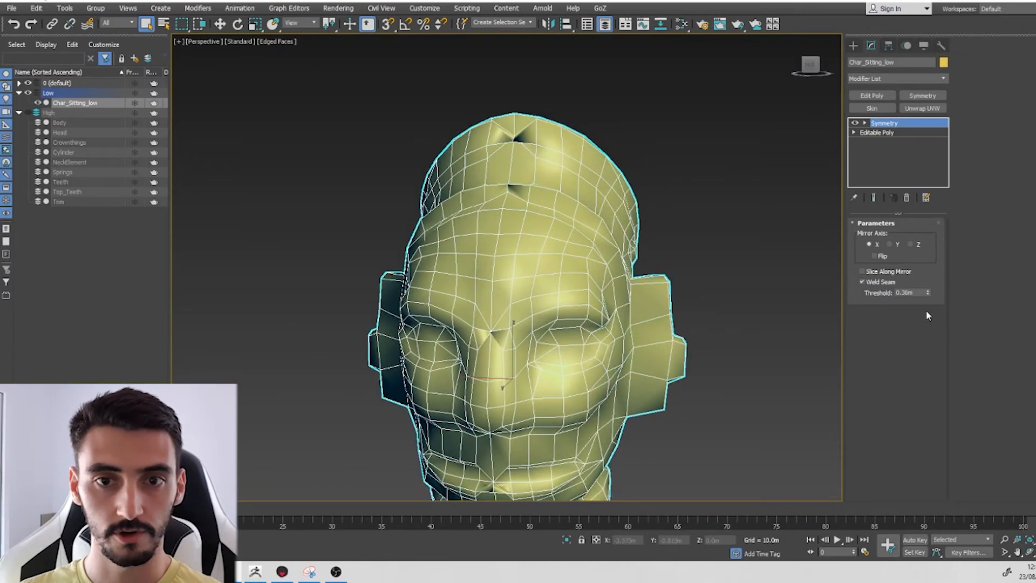
Set the Symmetry weld threshold to 0.0 m, hide the mesh edges and inspect the shading along the face's center seam.
{"action": "right_click", "coordinate": [927, 290]}
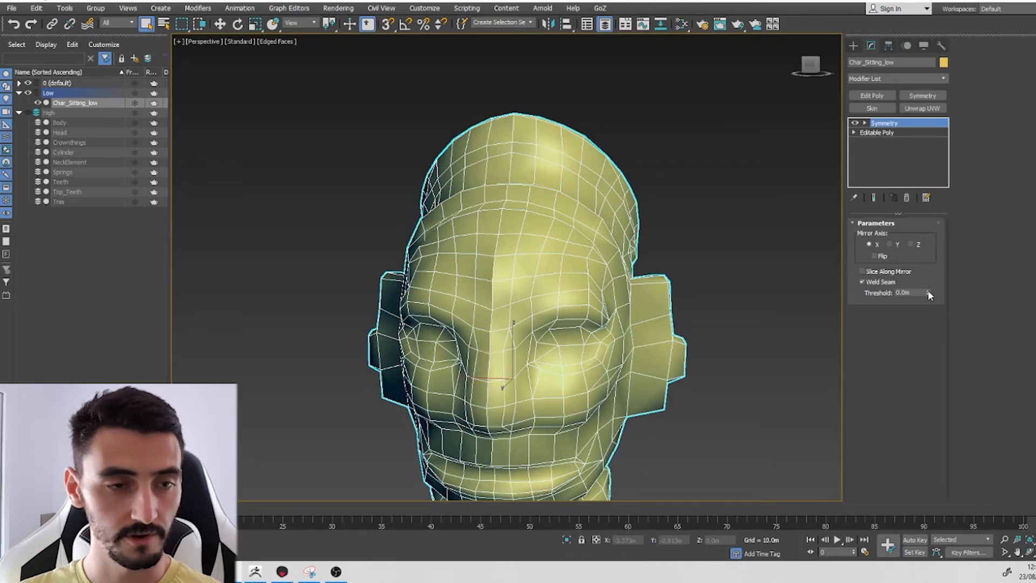
{"action": "left_click", "coordinate": [680, 268]}
{"action": "mouse_move", "coordinate": [525, 277]}
{"action": "middle_mouse_down", "text": "alt"}
{"action": "mouse_move", "coordinate": [541, 268]}
{"action": "mouse_move", "coordinate": [555, 291]}
{"action": "mouse_move", "coordinate": [553, 257]}
{"action": "mouse_move", "coordinate": [572, 236]}
{"action": "mouse_move", "coordinate": [516, 283]}
{"action": "middle_mouse_up", "text": "alt"}
{"action": "key", "text": "F4"}
{"action": "left_click", "coordinate": [520, 210]}
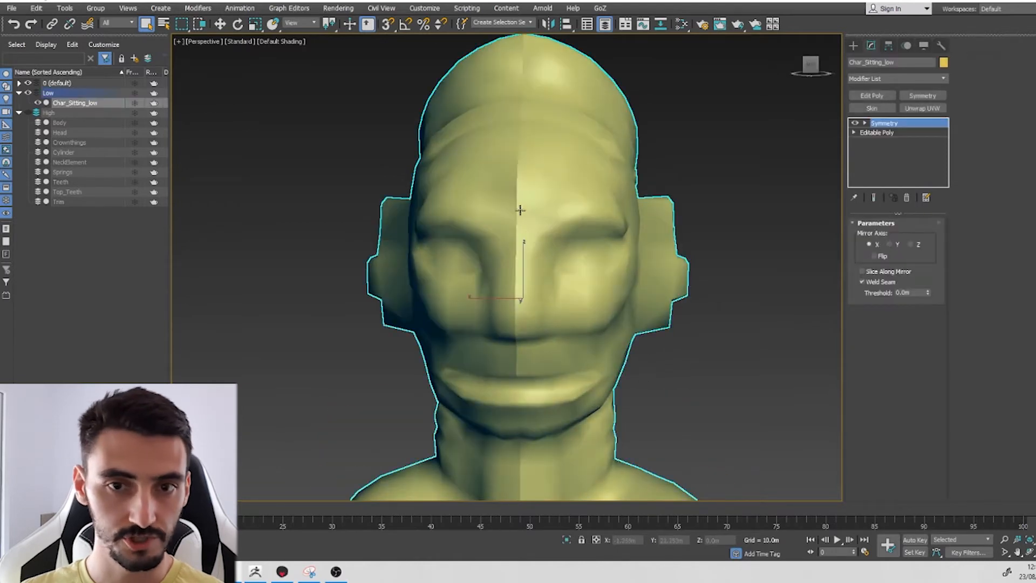
Set the Symmetry weld threshold to 0.01 m and collapse the modifier into the mesh.
{"action": "left_click", "coordinate": [928, 290]}
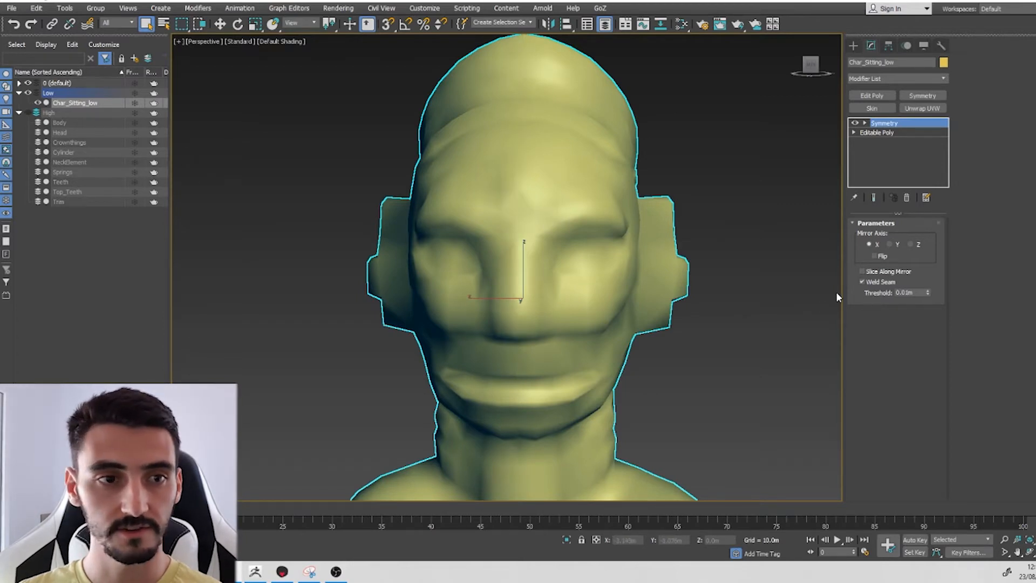
{"action": "scroll", "coordinate": [647, 310], "scroll_direction": "down", "scroll_amount": 8}
{"action": "middle_click_drag", "start_coordinate": [647, 310], "coordinate": [646, 264]}
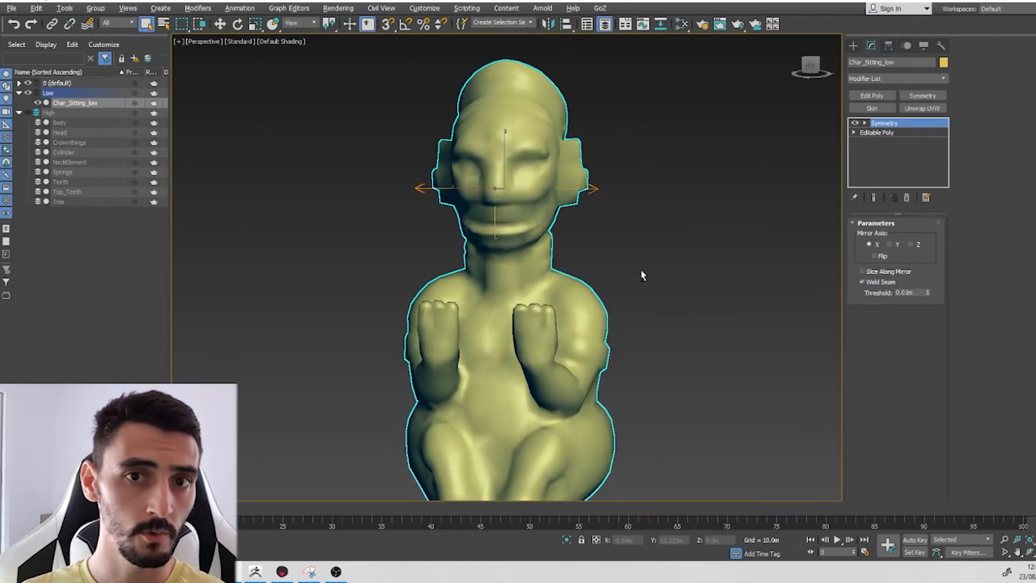
{"action": "right_click", "coordinate": [895, 124]}
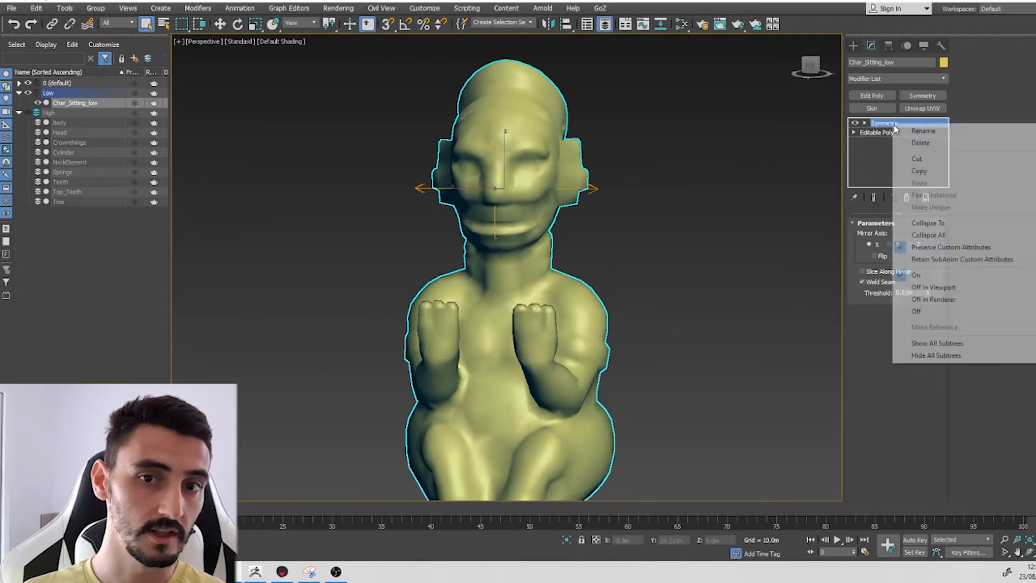
{"action": "left_click", "coordinate": [925, 223]}
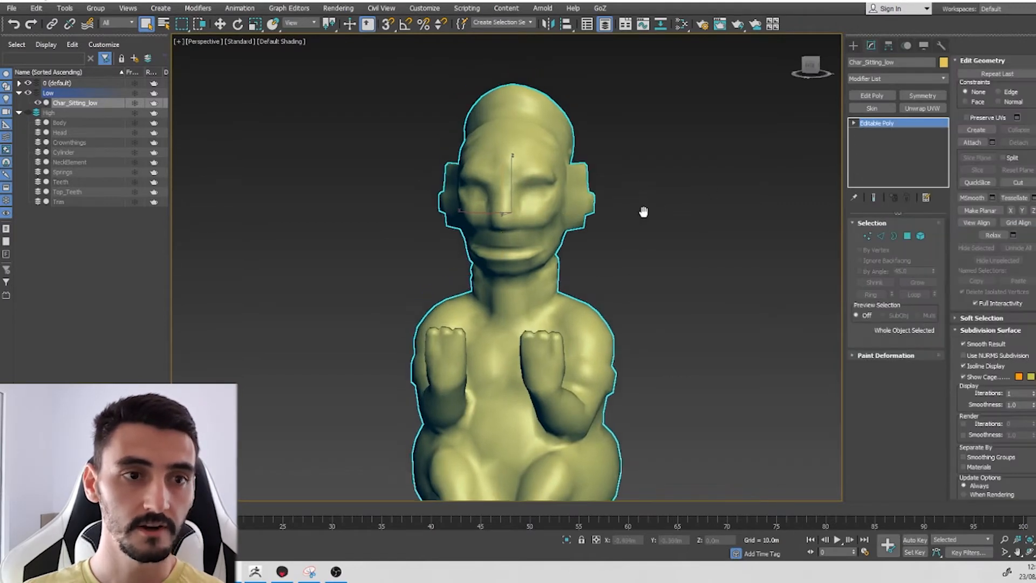
Add an Unwrap UVW modifier to the mirrored mesh and open its UV editor with the whole layout in view.
{"action": "left_click", "coordinate": [919, 107]}
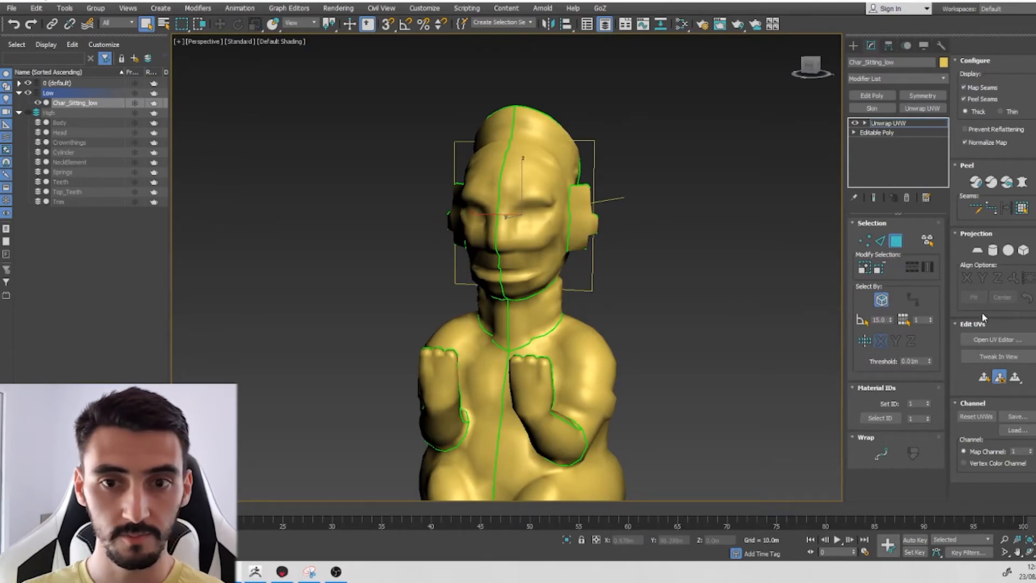
{"action": "left_click", "coordinate": [998, 339]}
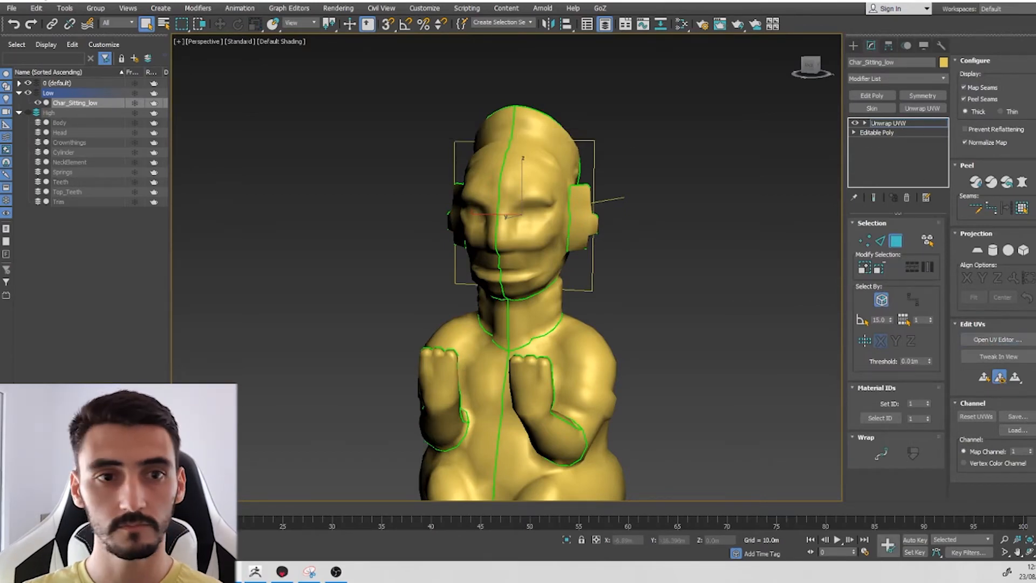
{"action": "left_click_drag", "start_coordinate": [619, 138], "coordinate": [716, 96]}
{"action": "left_click", "coordinate": [642, 141]}
{"action": "scroll", "coordinate": [643, 148], "scroll_direction": "down", "scroll_amount": 4}
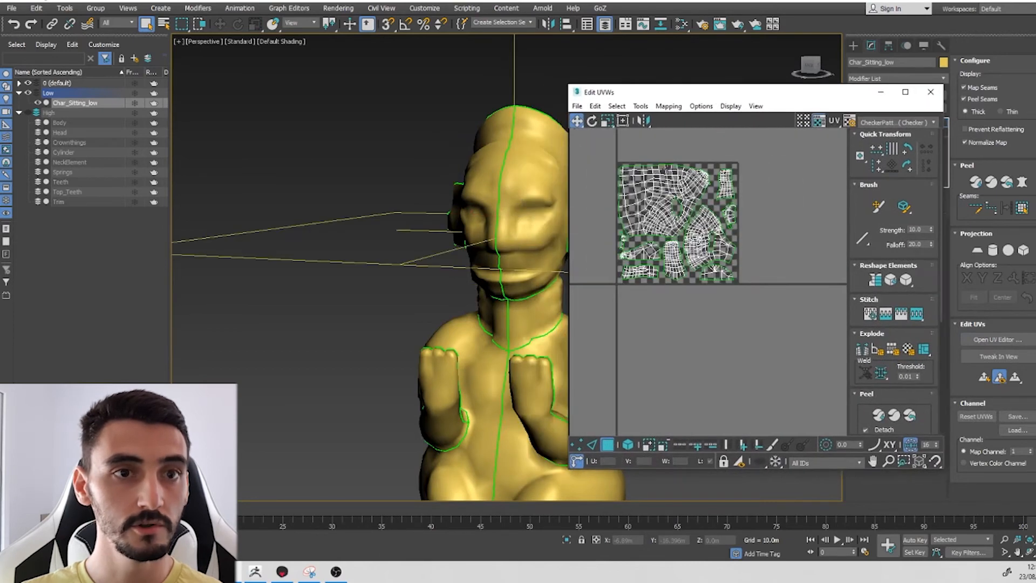
Select the inverted polygons in the UV editor and inspect which half of the model they cover.
{"action": "left_click", "coordinate": [640, 108]}
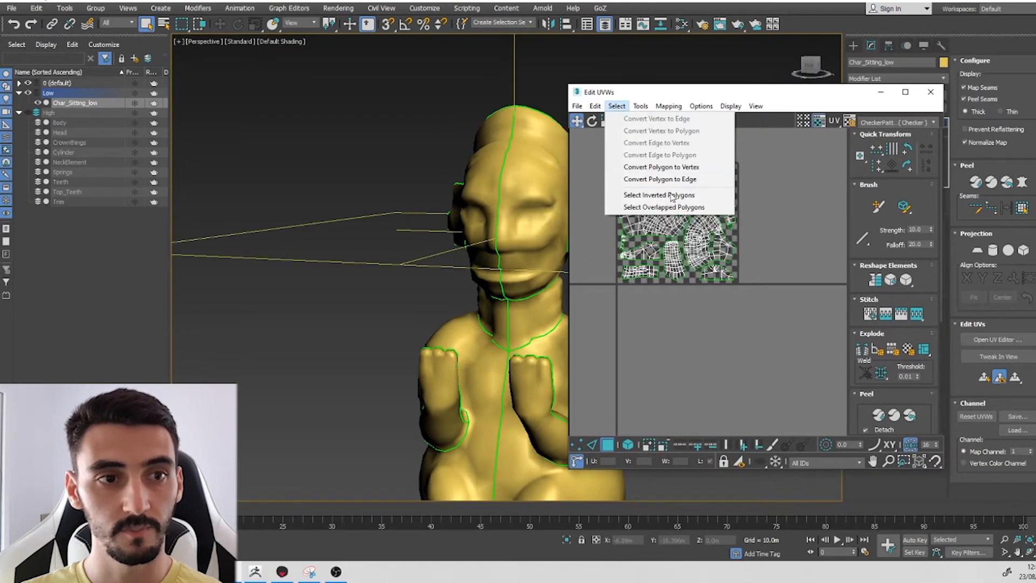
{"action": "left_click", "coordinate": [671, 195]}
{"action": "middle_click_drag", "start_coordinate": [523, 262], "coordinate": [487, 241]}
{"action": "scroll", "coordinate": [448, 207], "scroll_direction": "down", "scroll_amount": 4}
{"action": "scroll", "coordinate": [487, 341], "scroll_direction": "up", "scroll_amount": 6}
{"action": "middle_click_drag", "start_coordinate": [487, 341], "coordinate": [437, 360], "text": "alt"}
{"action": "scroll", "coordinate": [436, 360], "scroll_direction": "down", "scroll_amount": 5}
{"action": "middle_click_drag", "start_coordinate": [501, 313], "coordinate": [460, 326], "text": "alt"}
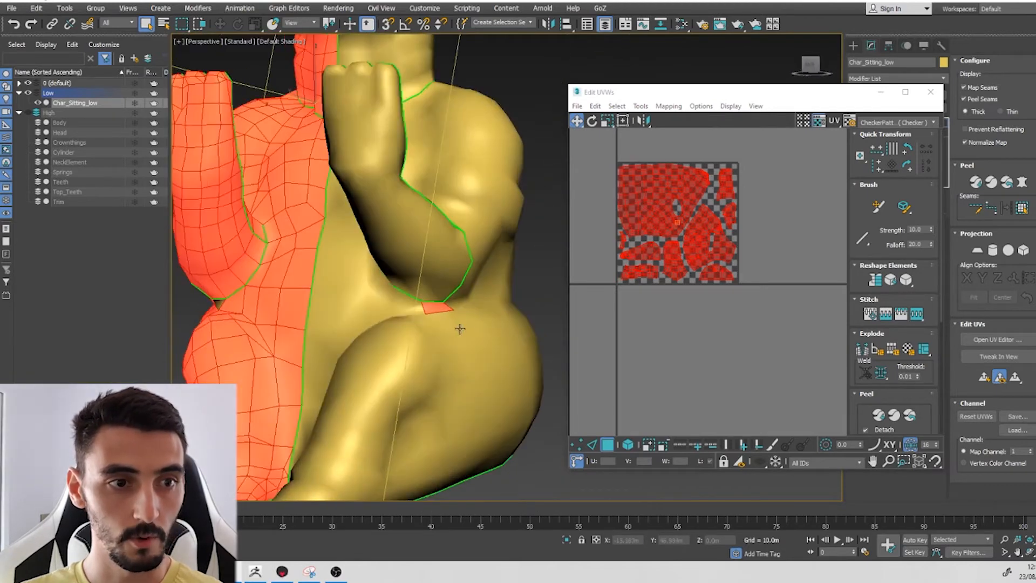
{"action": "scroll", "coordinate": [415, 282], "scroll_direction": "down", "scroll_amount": 3}
{"action": "middle_click_drag", "start_coordinate": [416, 283], "coordinate": [466, 176], "text": "alt"}
{"action": "scroll", "coordinate": [381, 295], "scroll_direction": "down", "scroll_amount": 2}
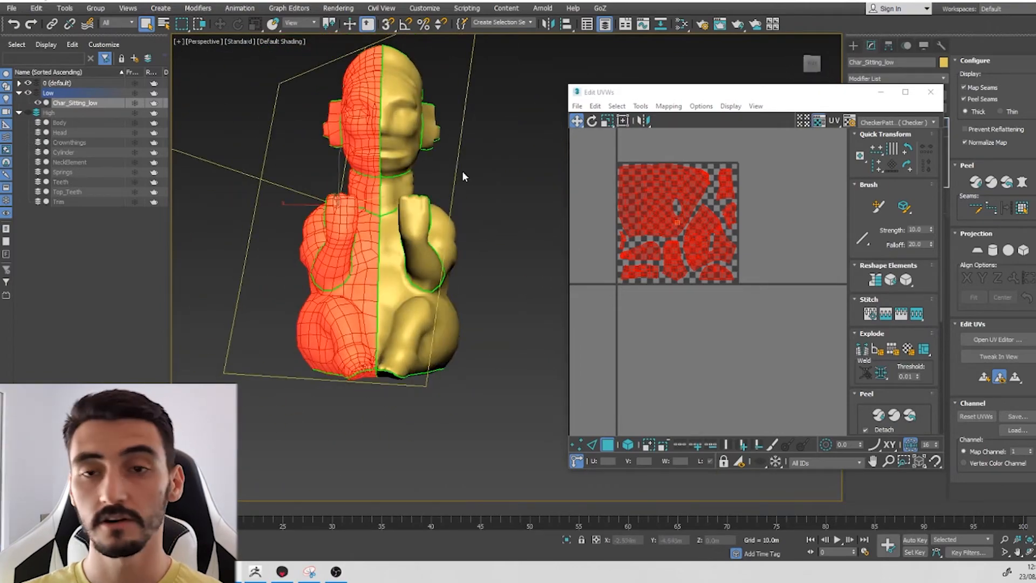
Offset the selected inverted UV islands by 1 along U, out of the overlapped tile.
{"action": "key", "text": "f"}
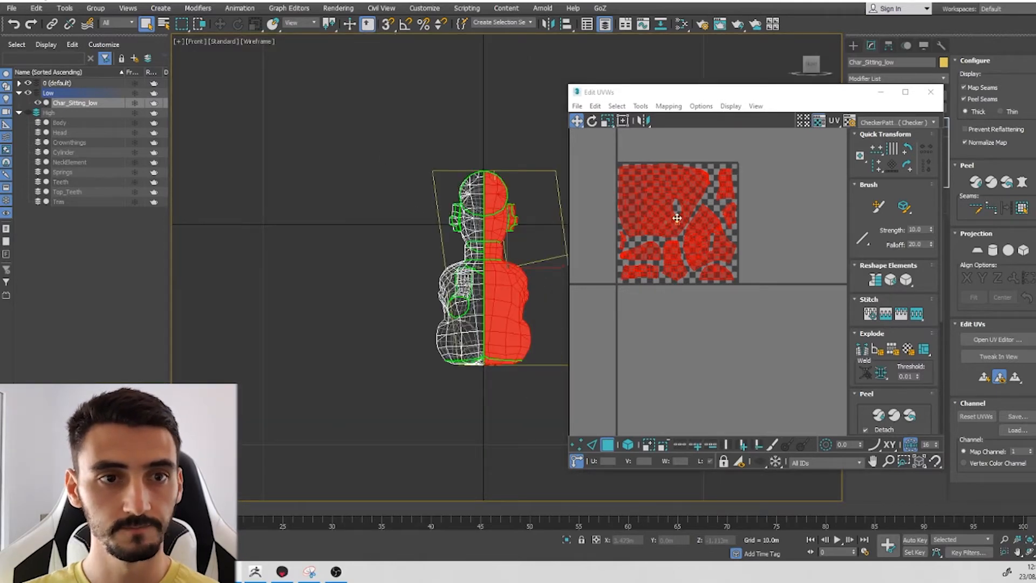
{"action": "scroll", "coordinate": [677, 218], "scroll_direction": "up", "scroll_amount": 2}
{"action": "scroll", "coordinate": [669, 248], "scroll_direction": "down", "scroll_amount": 2}
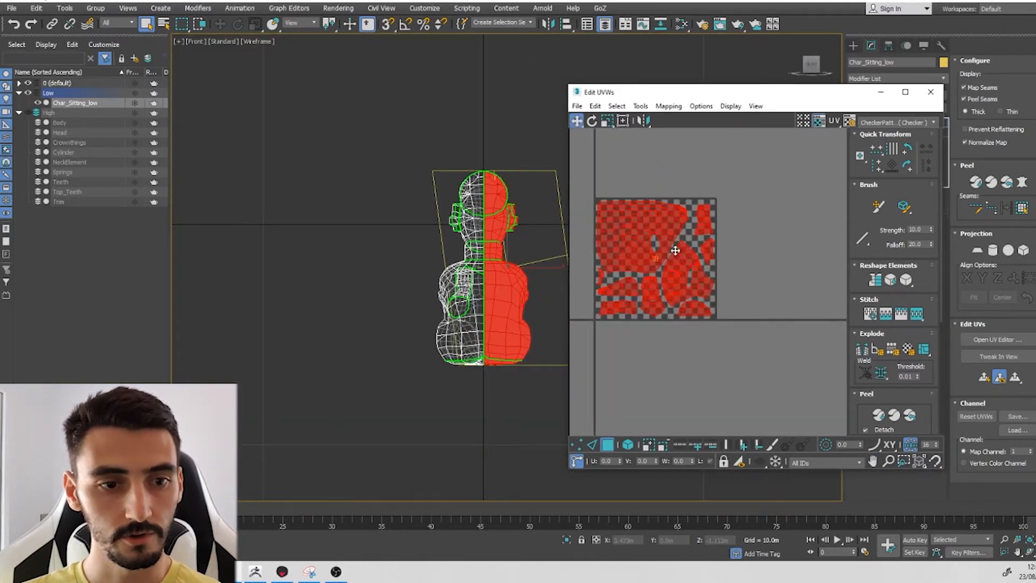
{"action": "scroll", "coordinate": [641, 214], "scroll_direction": "up", "scroll_amount": 2}
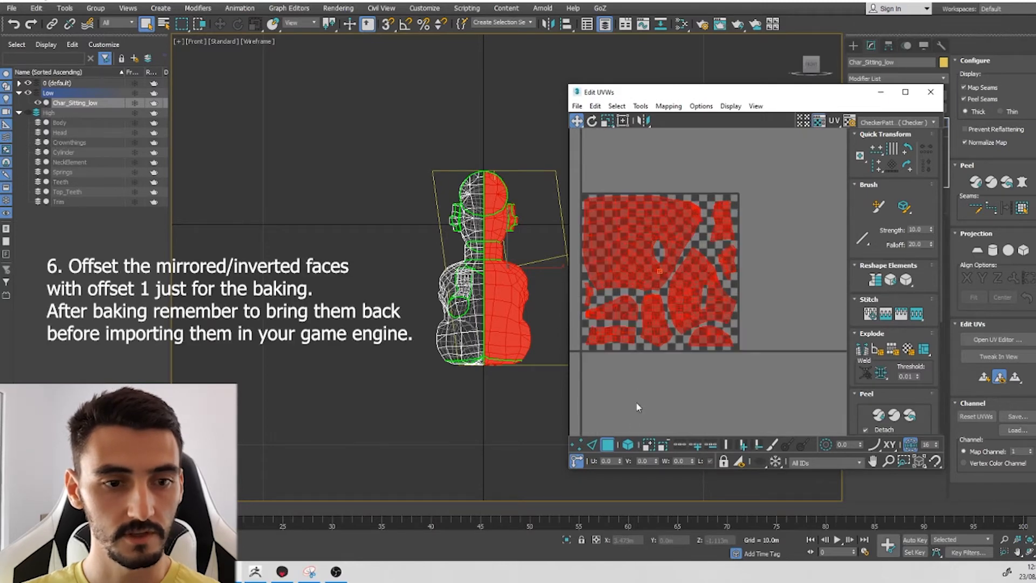
{"action": "left_click_drag", "start_coordinate": [614, 462], "coordinate": [577, 458]}
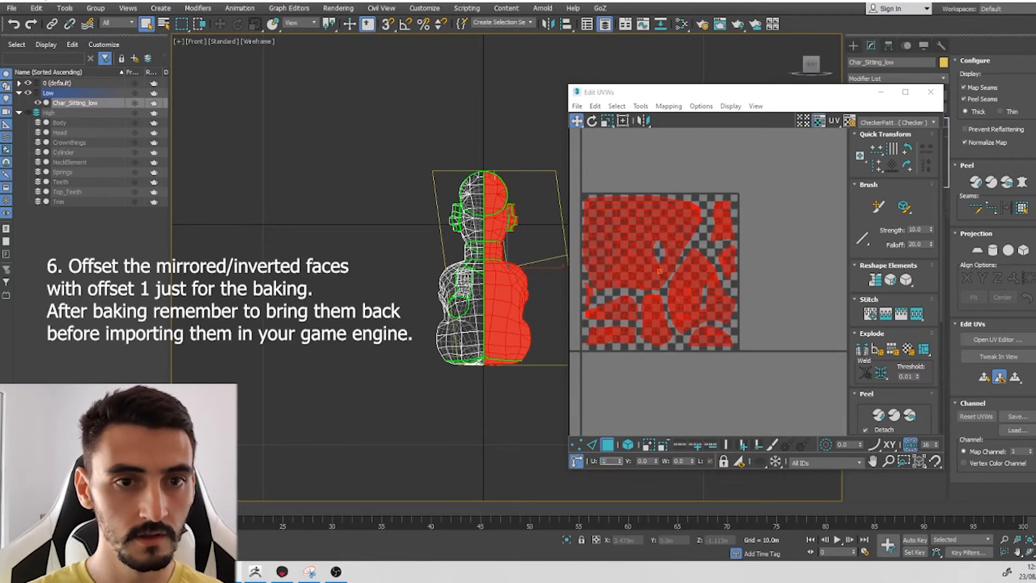
{"action": "key", "text": "Return"}
{"action": "middle_click_drag", "start_coordinate": [705, 250], "coordinate": [691, 250]}
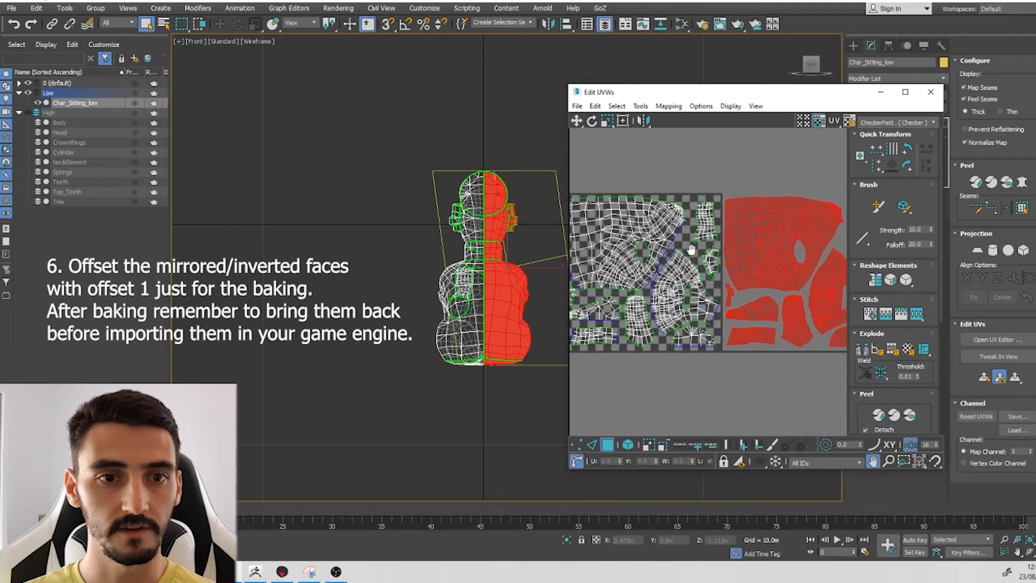
{"action": "scroll", "coordinate": [720, 270], "scroll_direction": "up", "scroll_amount": 3}
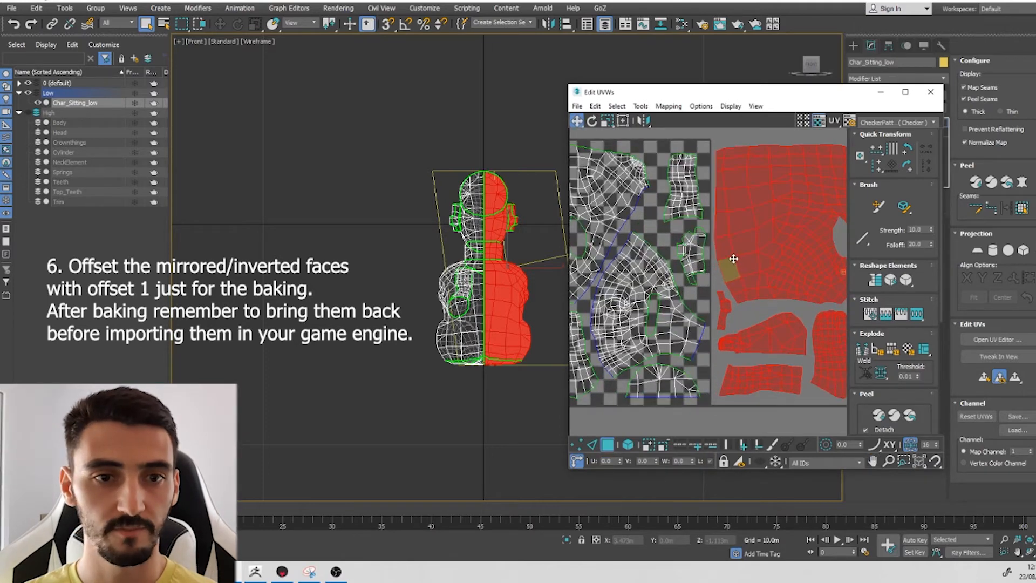
Clear the polygon selection, restore the shaded view and undo the UV offset.
{"action": "left_click", "coordinate": [548, 228]}
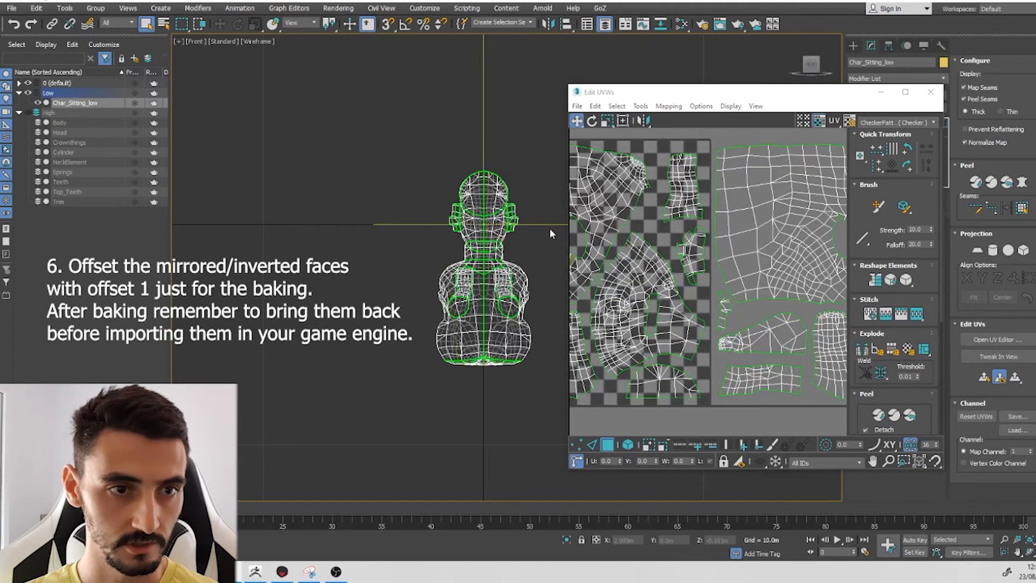
{"action": "middle_click_drag", "start_coordinate": [549, 227], "coordinate": [378, 309], "text": "alt"}
{"action": "key", "text": "F3"}
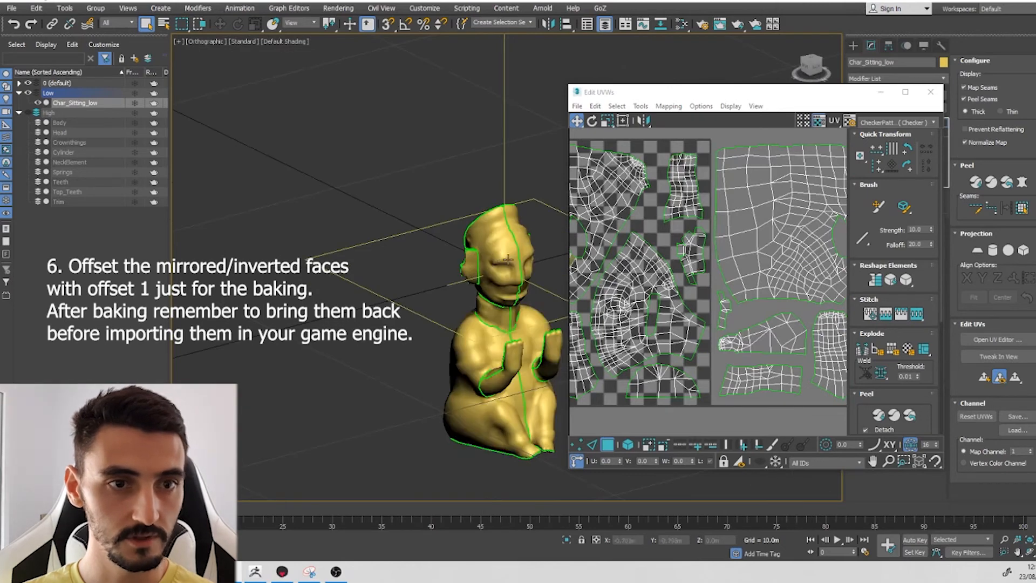
{"action": "left_click", "coordinate": [719, 193]}
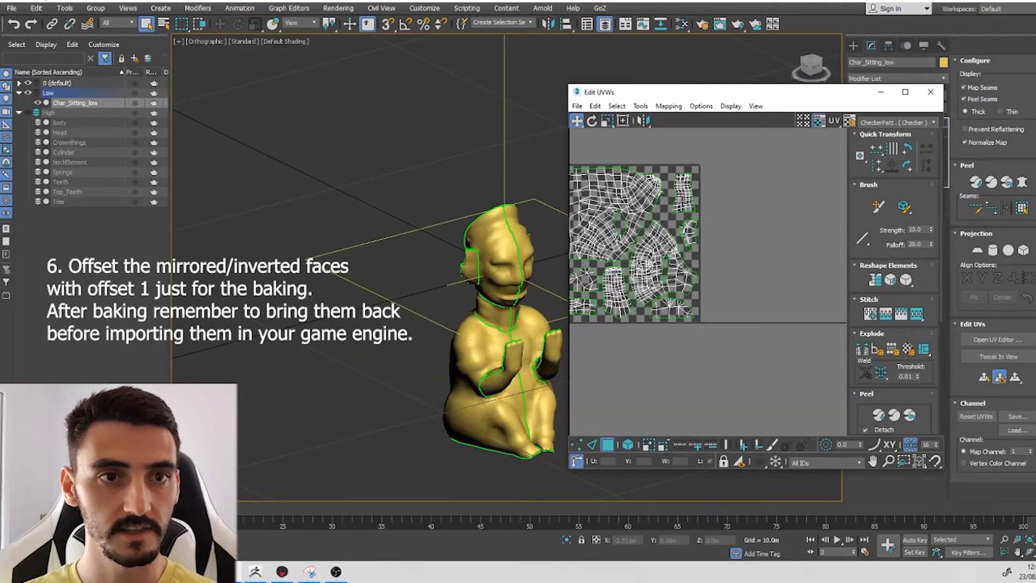
Select the inverted polygons again and examine the mirrored half of the body for wrongly selected faces.
{"action": "left_click", "coordinate": [617, 106]}
{"action": "left_click", "coordinate": [701, 195]}
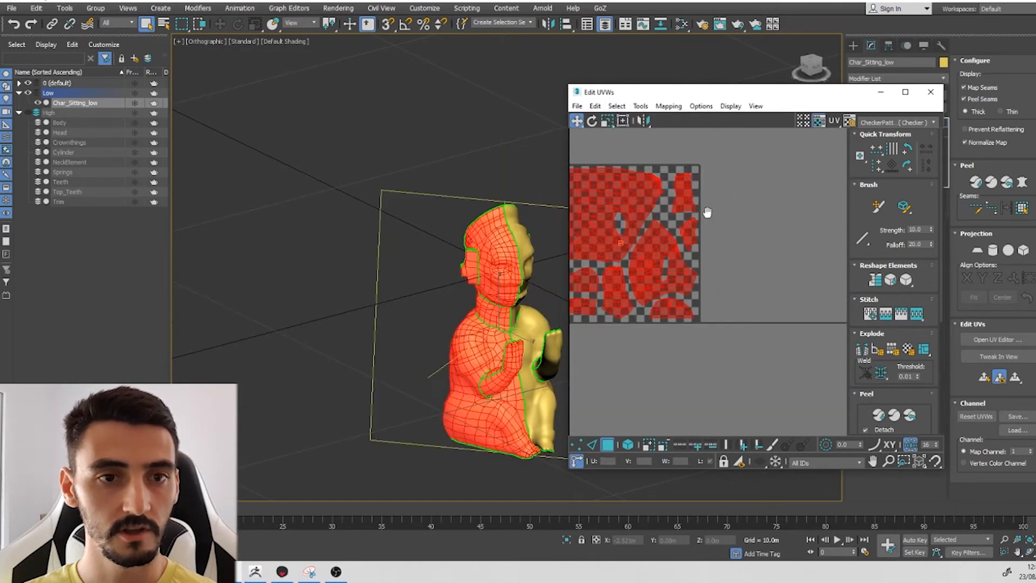
{"action": "middle_click_drag", "start_coordinate": [669, 232], "coordinate": [735, 238]}
{"action": "scroll", "coordinate": [523, 308], "scroll_direction": "up", "scroll_amount": 6}
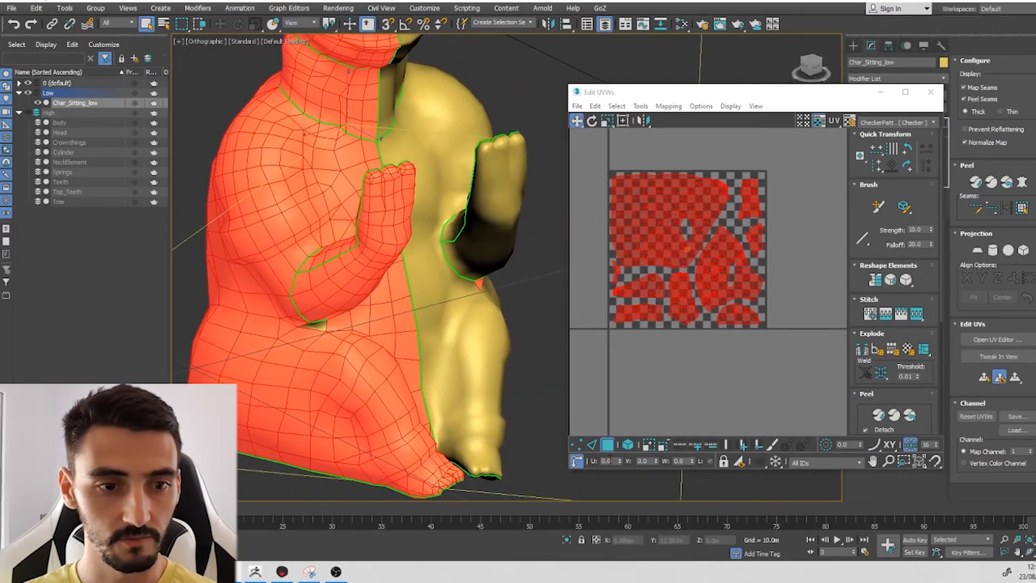
Try offsetting the selected UVs by 1 along U, examine the edges stretched between the tiles, and undo the offset.
{"action": "type", "text": "1"}
{"action": "key", "text": "Return"}
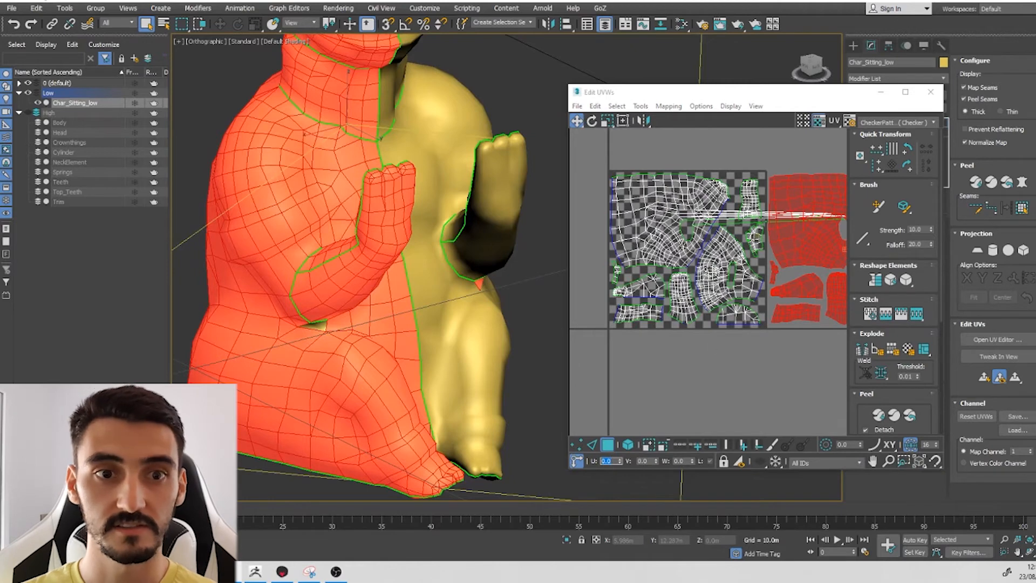
{"action": "scroll", "coordinate": [664, 236], "scroll_direction": "up", "scroll_amount": 5}
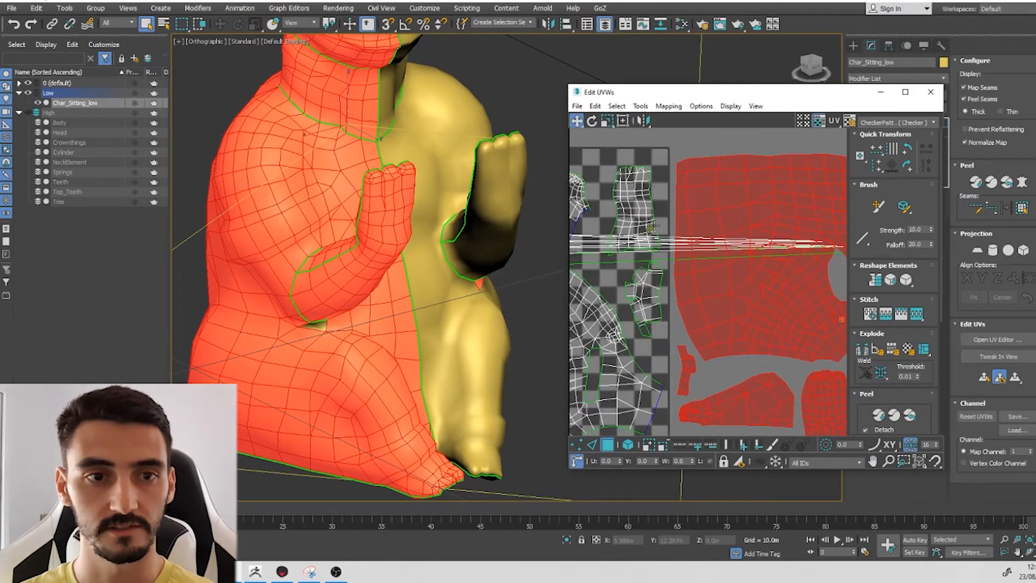
{"action": "scroll", "coordinate": [651, 226], "scroll_direction": "down", "scroll_amount": 6}
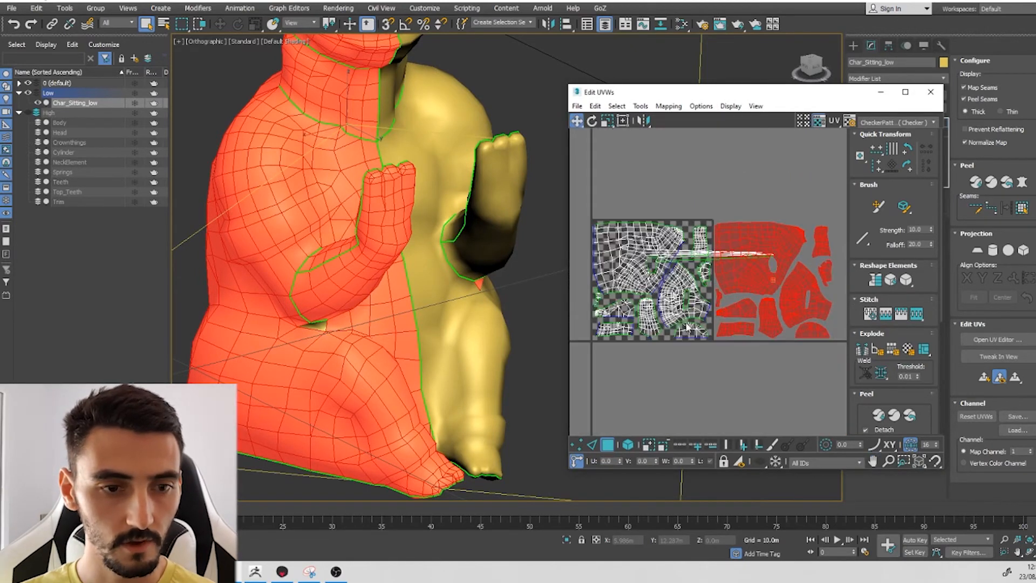
{"action": "key", "text": "ctrl+z"}
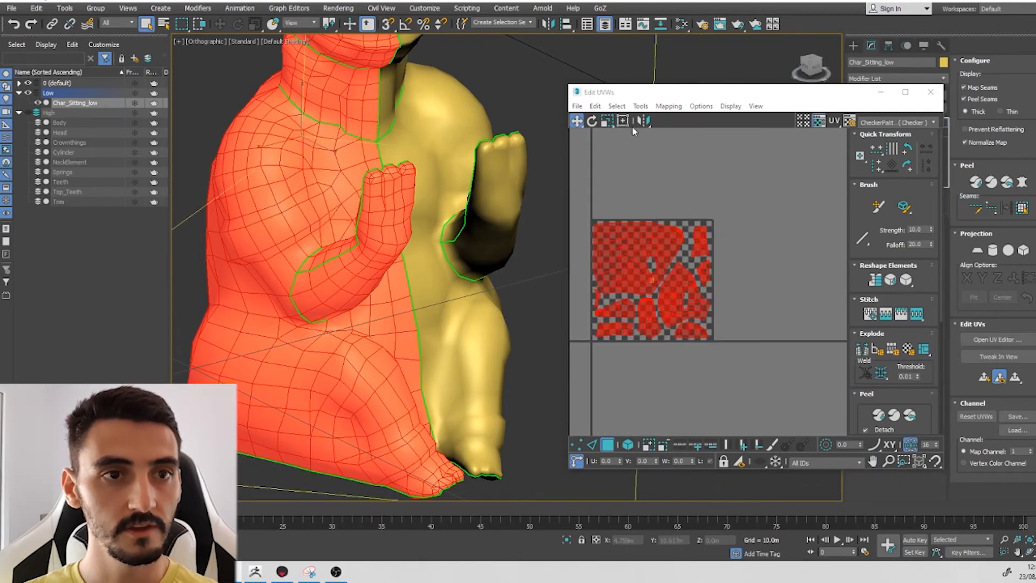
Move the corrected selection of mirrored UV islands by 1 along U into the neighbouring tile and check the layout.
{"action": "middle_click_drag", "start_coordinate": [585, 126], "coordinate": [603, 137]}
{"action": "left_click", "coordinate": [591, 120]}
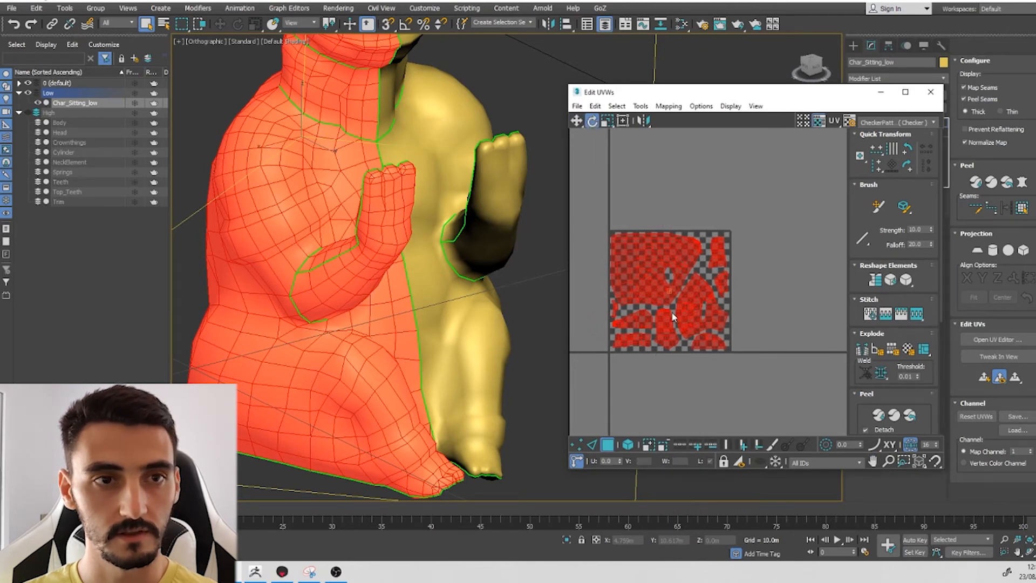
{"action": "scroll", "coordinate": [658, 293], "scroll_direction": "up", "scroll_amount": 3}
{"action": "key", "text": "w"}
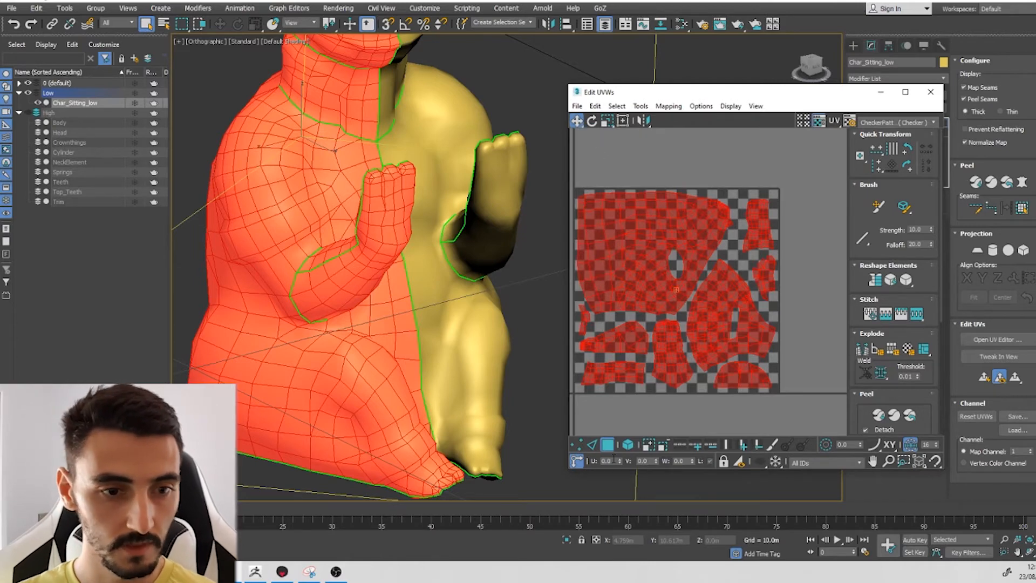
{"action": "left_click_drag", "start_coordinate": [613, 461], "coordinate": [570, 454]}
{"action": "type", "text": "1"}
{"action": "key", "text": "Return"}
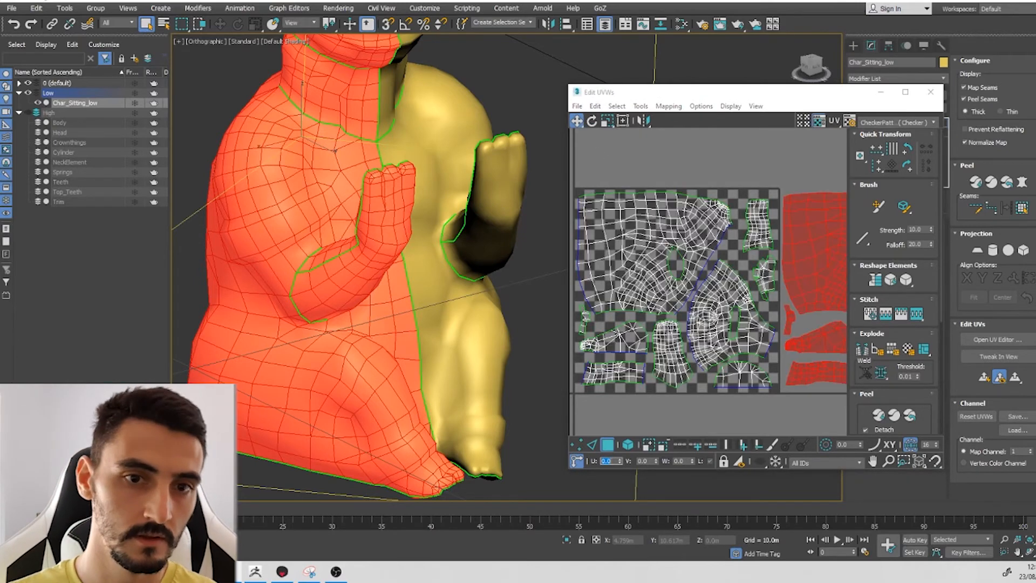
{"action": "middle_click_drag", "start_coordinate": [782, 229], "coordinate": [641, 241]}
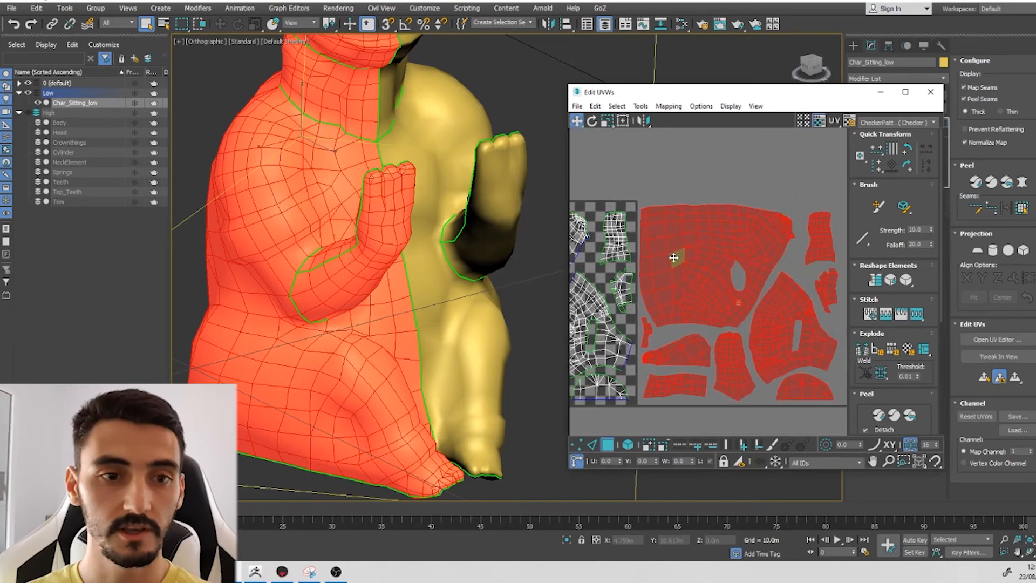
{"action": "scroll", "coordinate": [675, 261], "scroll_direction": "down", "scroll_amount": 2}
{"action": "mouse_move", "coordinate": [691, 281]}
{"action": "middle_mouse_down"}
{"action": "mouse_move", "coordinate": [675, 261]}
{"action": "mouse_move", "coordinate": [704, 287]}
{"action": "middle_mouse_up"}
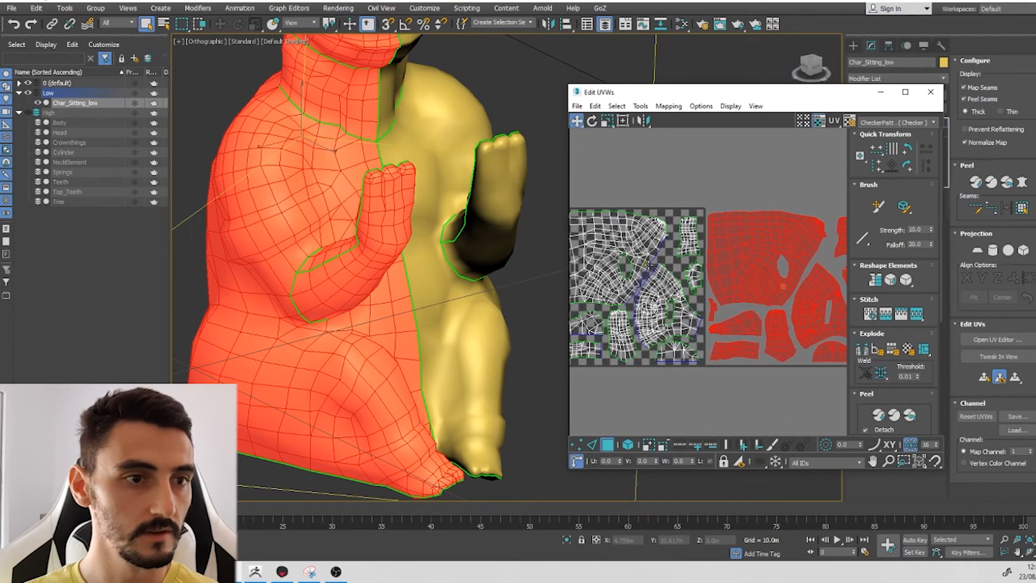
Close the UV editor and collapse the Unwrap UVW modifier into the low-poly mesh.
{"action": "middle_click_drag", "start_coordinate": [433, 288], "coordinate": [422, 192], "text": "alt"}
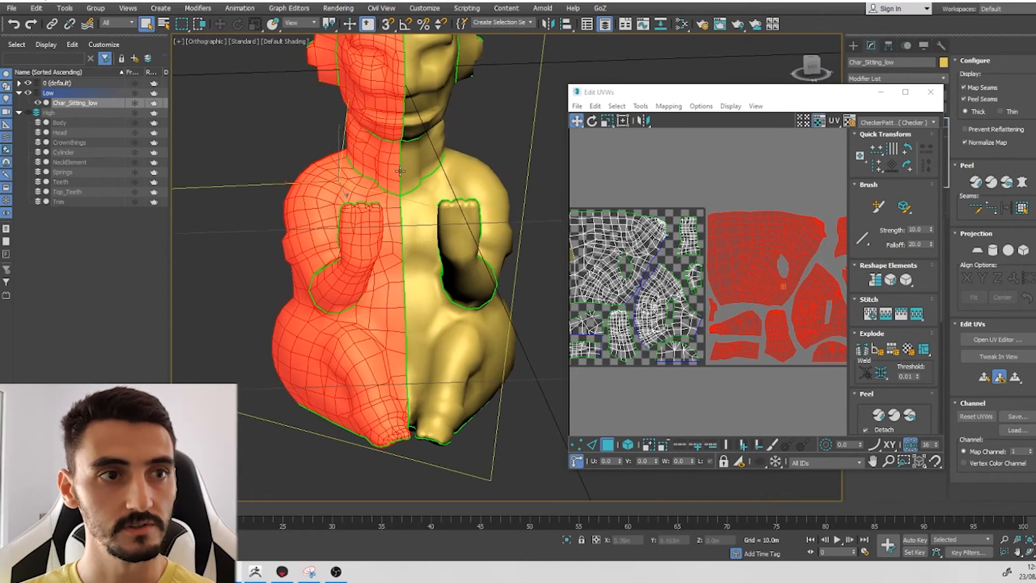
{"action": "middle_click_drag", "start_coordinate": [400, 171], "coordinate": [405, 211], "text": "alt"}
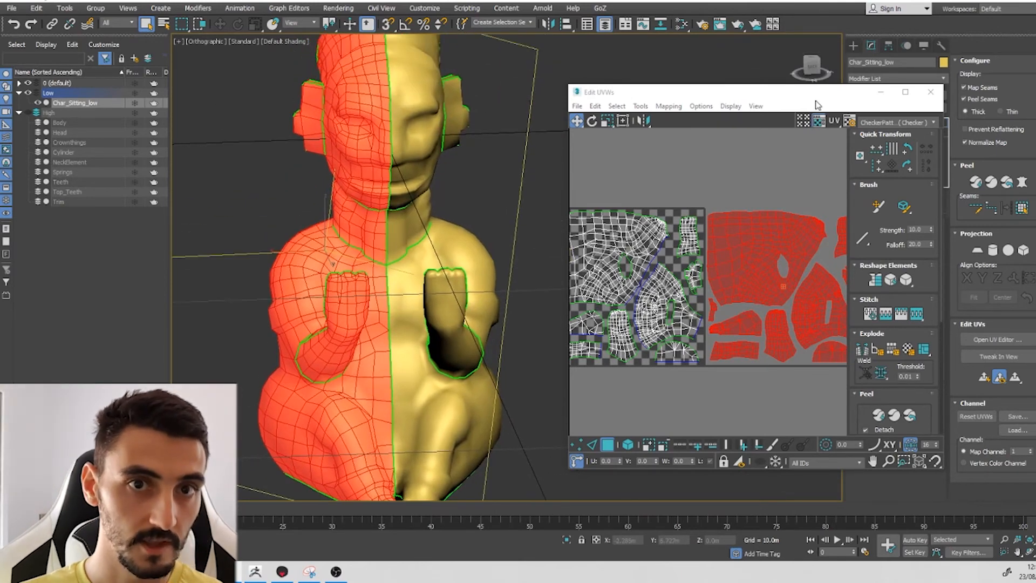
{"action": "left_click_drag", "start_coordinate": [815, 98], "coordinate": [499, 145]}
{"action": "left_click", "coordinate": [615, 139]}
{"action": "right_click", "coordinate": [881, 124]}
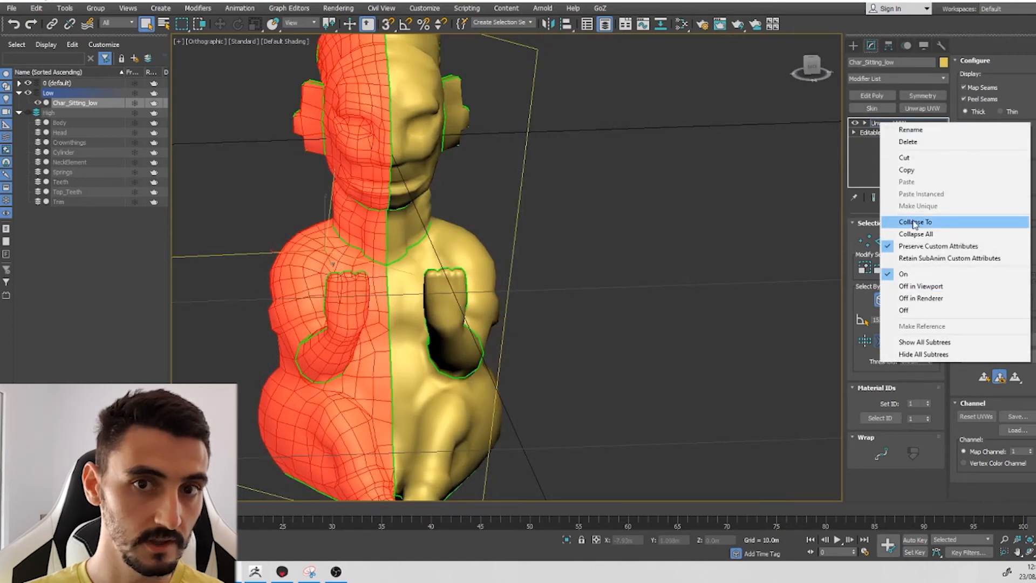
{"action": "left_click", "coordinate": [913, 222]}
{"action": "scroll", "coordinate": [572, 272], "scroll_direction": "down", "scroll_amount": 3}
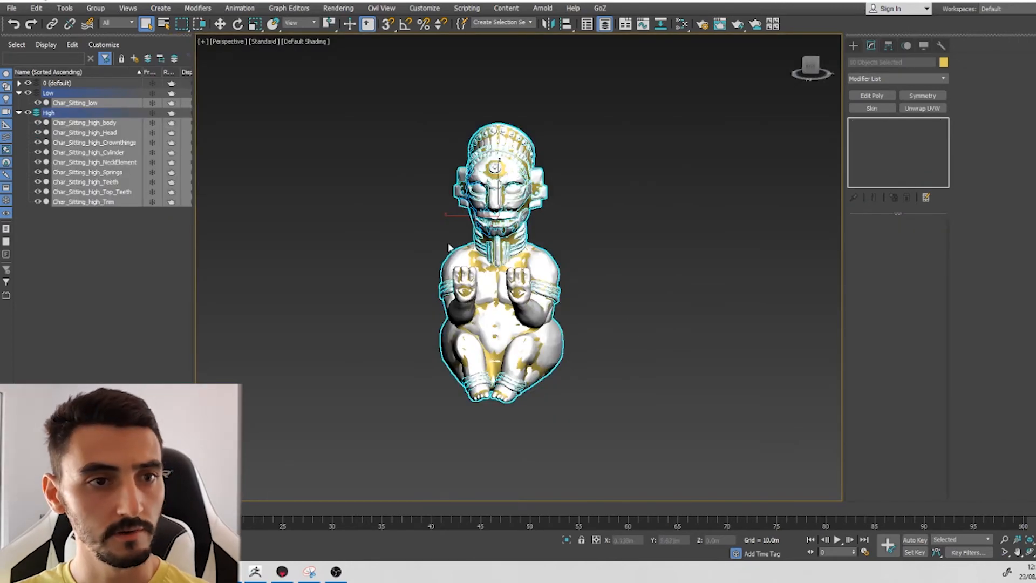
Export the selected low and high meshes as FBX, overwriting Char_Sitting_Bake.FBX and keeping Smoothing Groups and Tangents and Binormals enabled.
{"action": "left_click", "coordinate": [11, 8]}
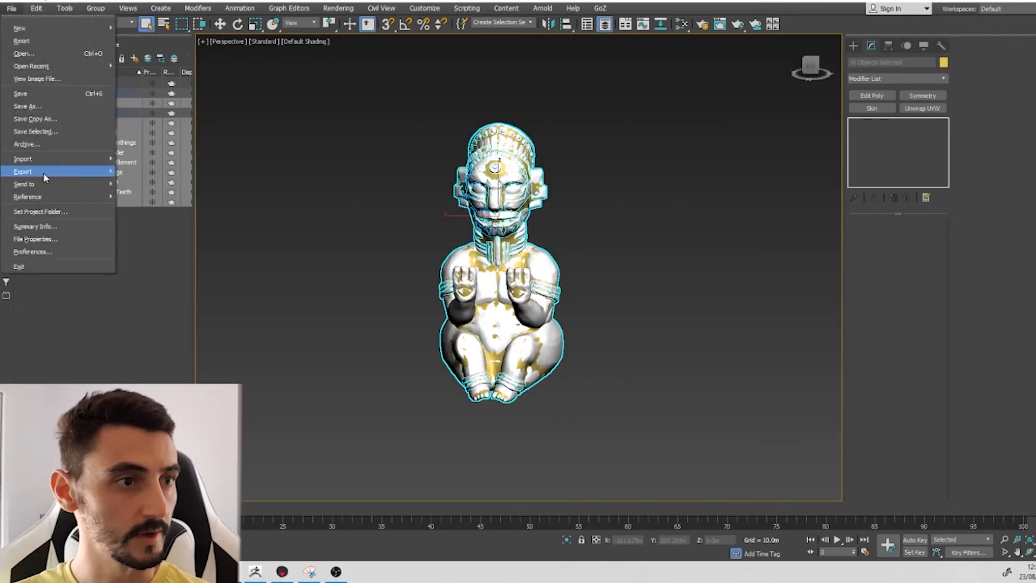
{"action": "mouse_move", "coordinate": [38, 176]}
{"action": "left_click", "coordinate": [154, 191]}
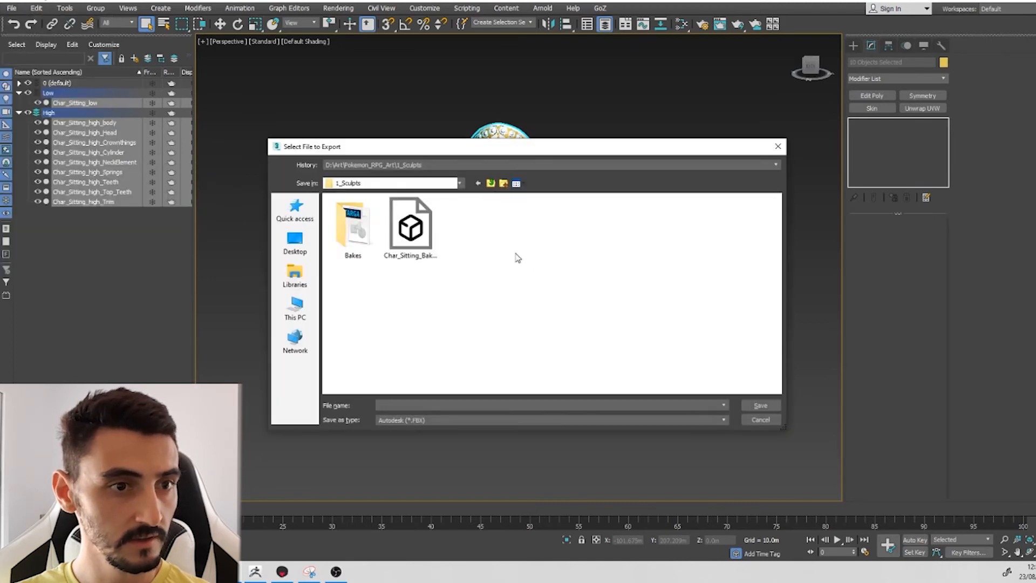
{"action": "left_click", "coordinate": [426, 236]}
{"action": "key", "text": "Return"}
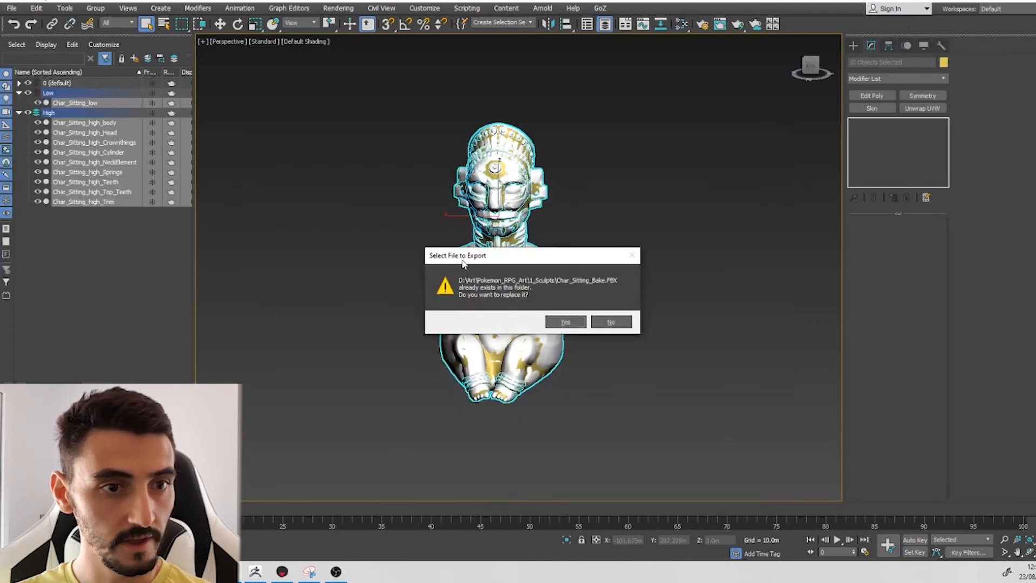
{"action": "left_click", "coordinate": [565, 320]}
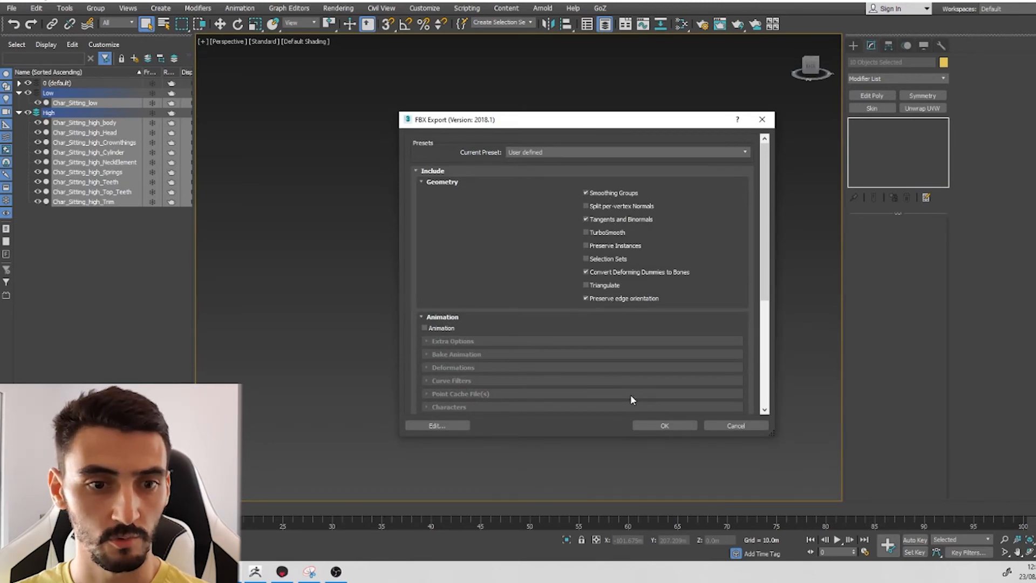
{"action": "left_click", "coordinate": [664, 426]}
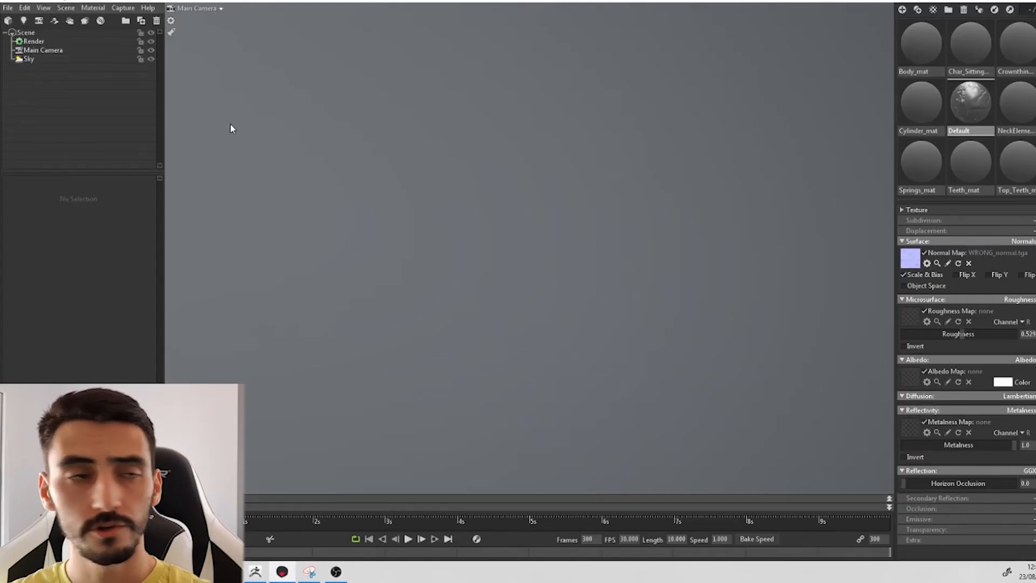
In Marmoset Toolbag, create a new baker and load Char_Sitting_Bake.FBX into it with the Quick Loader.
{"action": "left_click", "coordinate": [84, 22]}
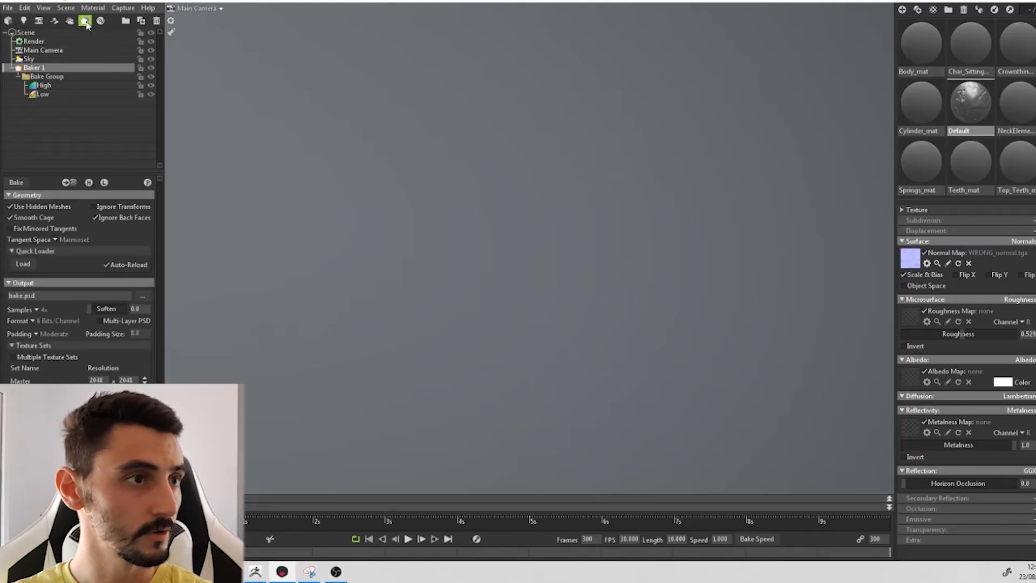
{"action": "left_click", "coordinate": [31, 264]}
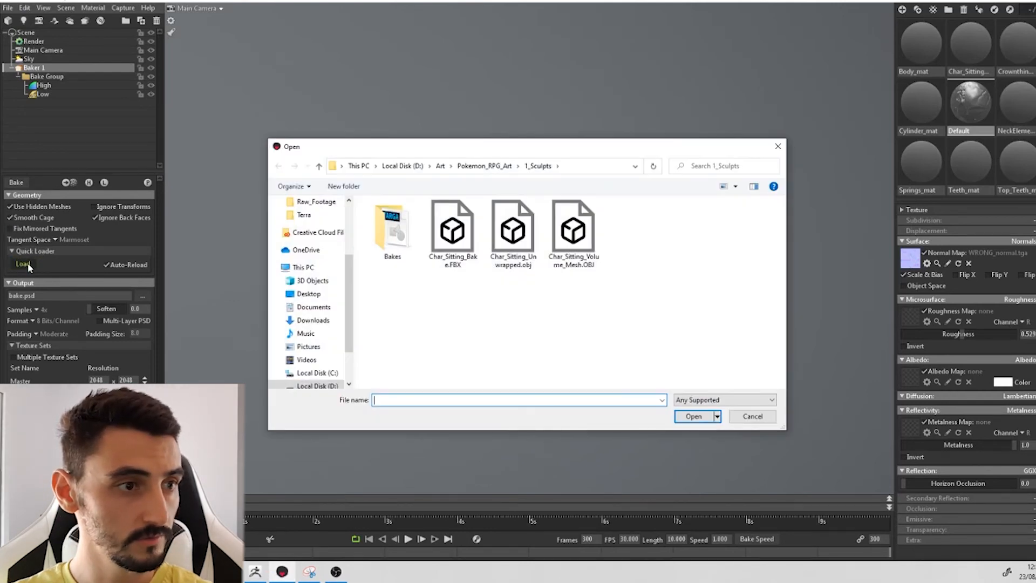
{"action": "double_click", "coordinate": [426, 233]}
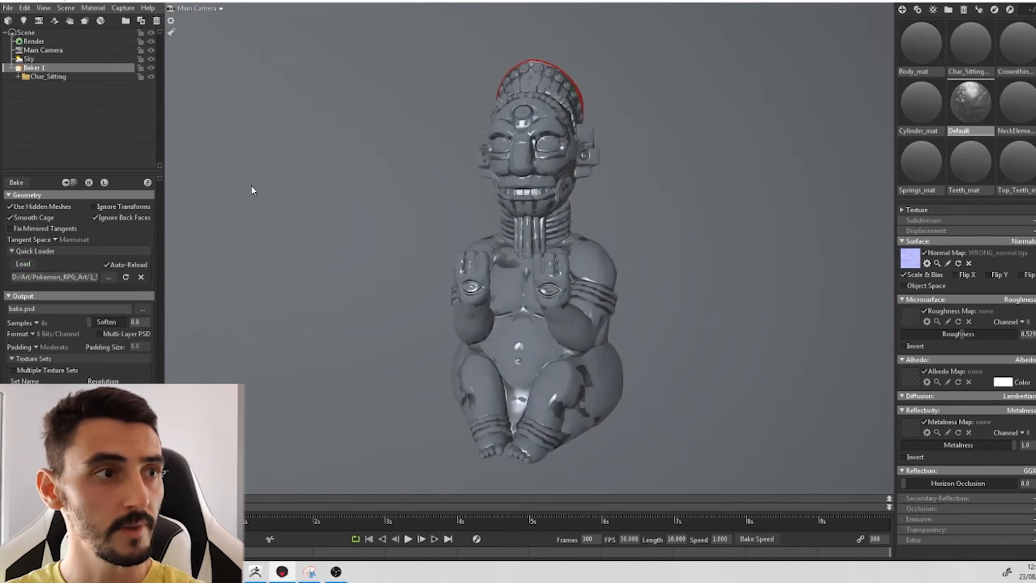
Review the High and Low meshes in the Char_Sitting bake group and set the bake output path inside the 1_Sculpts folder.
{"action": "left_click", "coordinate": [18, 77]}
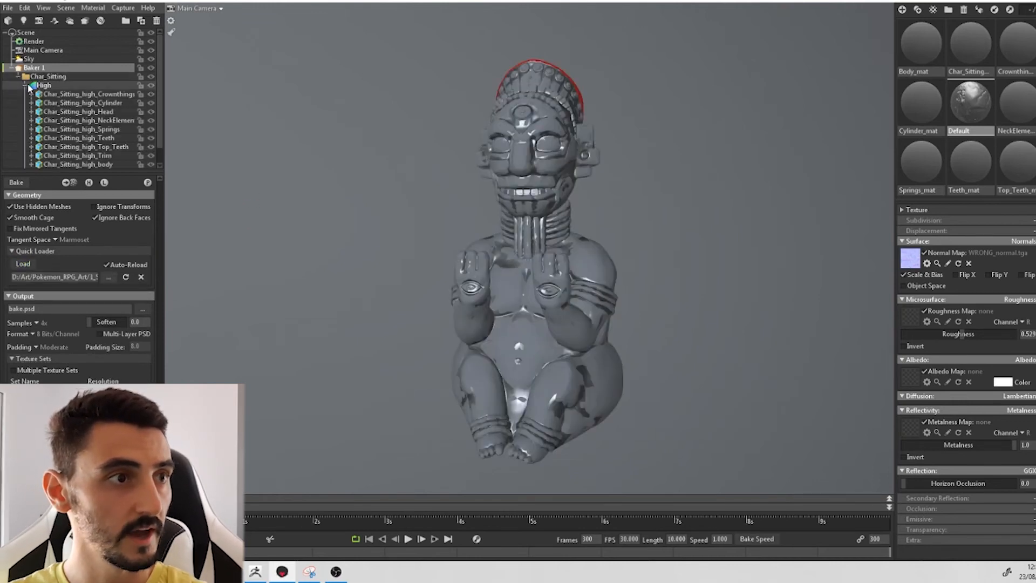
{"action": "left_click", "coordinate": [25, 85]}
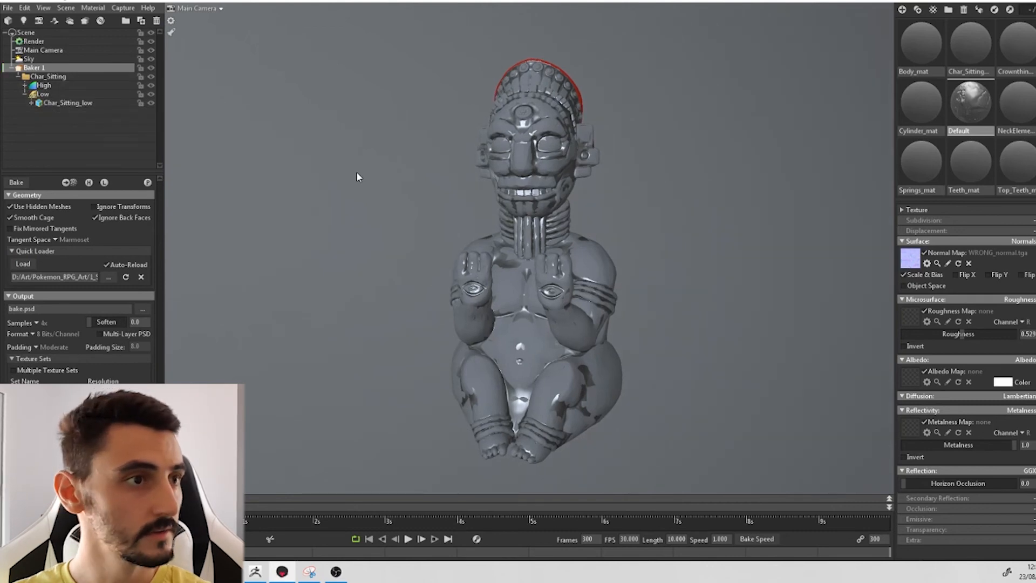
{"action": "left_click", "coordinate": [51, 76]}
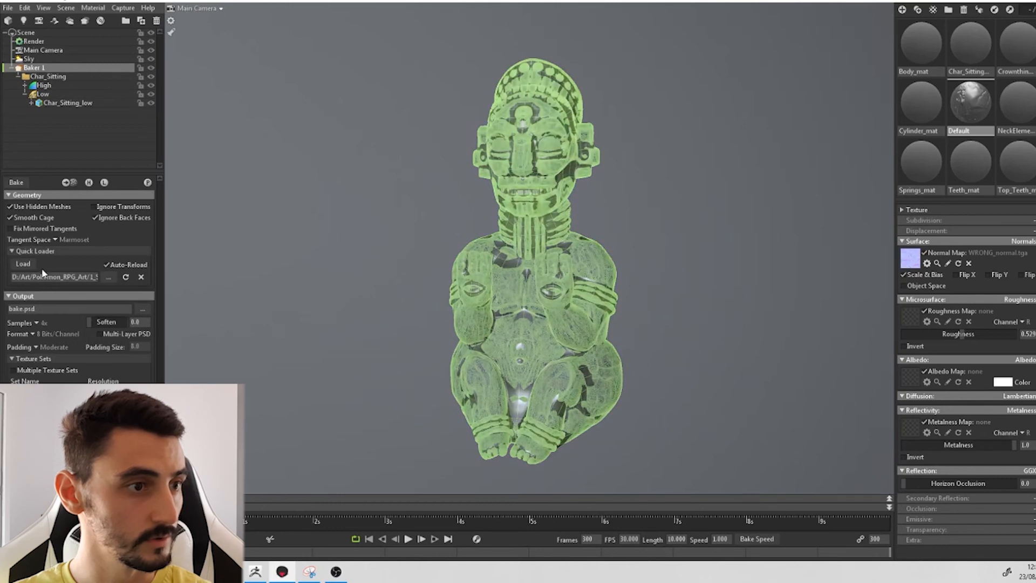
{"action": "left_click", "coordinate": [23, 264]}
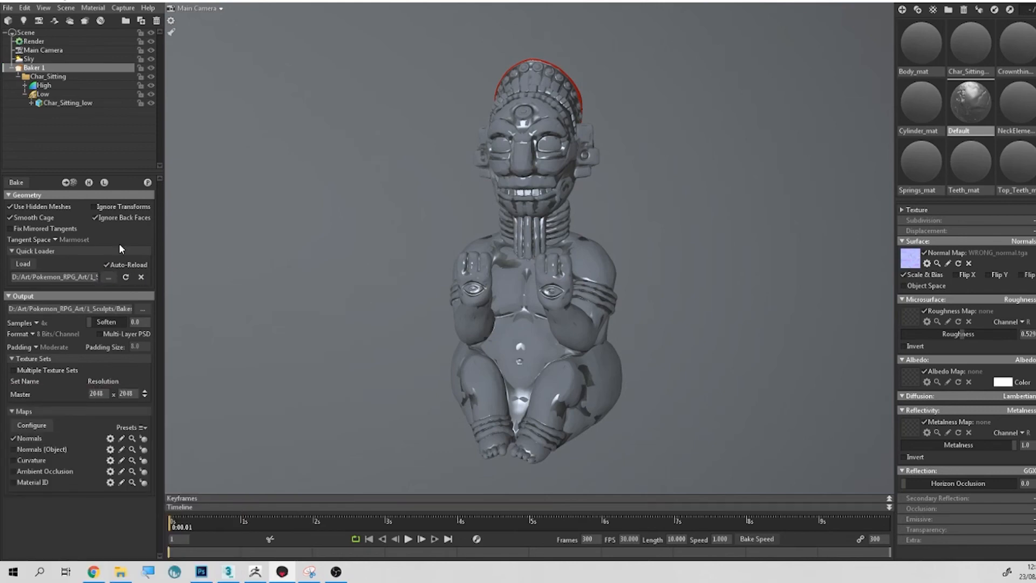
Bake the Normals map and inspect the result on the low-poly's hands, neck and chest up close.
{"action": "left_click", "coordinate": [20, 187]}
{"action": "scroll", "coordinate": [607, 226], "scroll_direction": "up", "scroll_amount": 5}
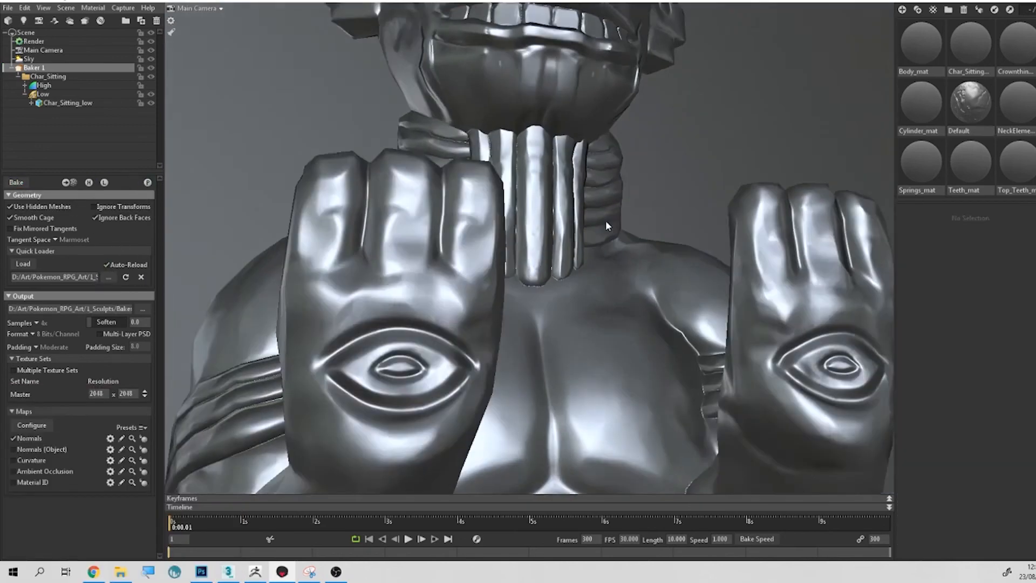
{"action": "left_click_drag", "start_coordinate": [605, 222], "coordinate": [566, 268]}
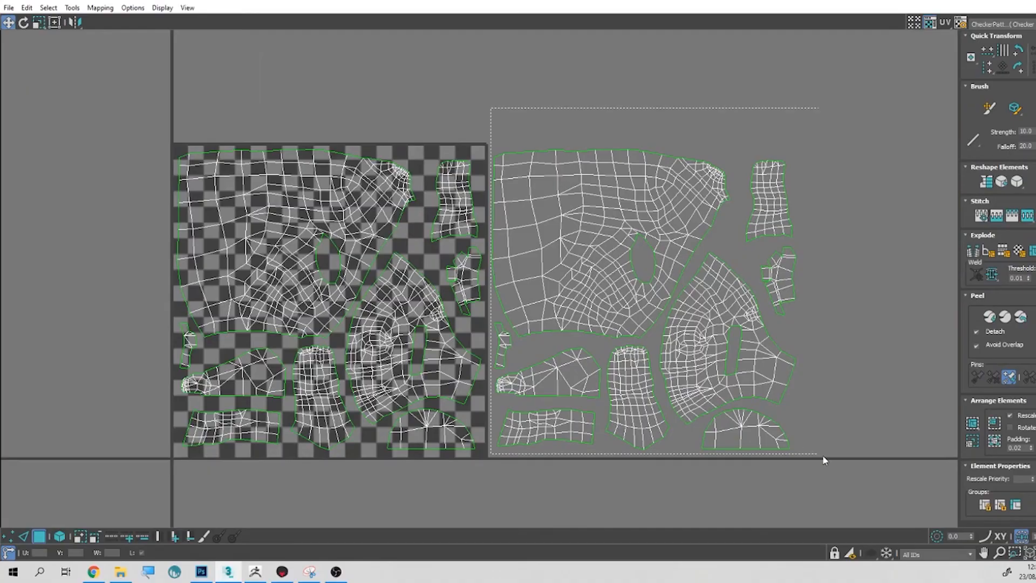
In 3ds Max's UV editor, move all the offset islands in the neighbouring tile by -1 along U, back onto the first tile, and deselect them.
{"action": "left_click_drag", "start_coordinate": [823, 458], "coordinate": [895, 486]}
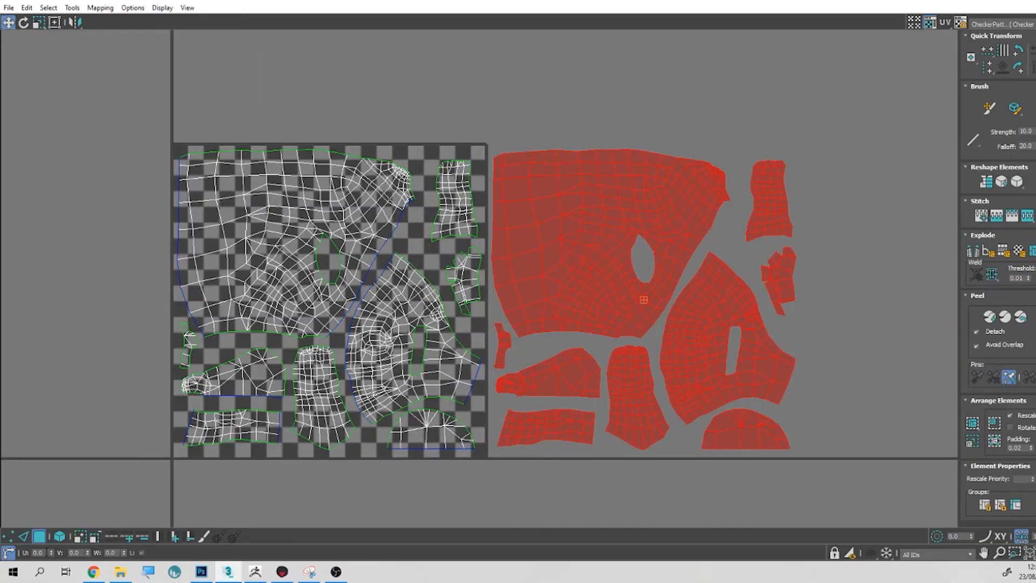
{"action": "double_click", "coordinate": [48, 552]}
{"action": "type", "text": "-1"}
{"action": "key", "text": "Return"}
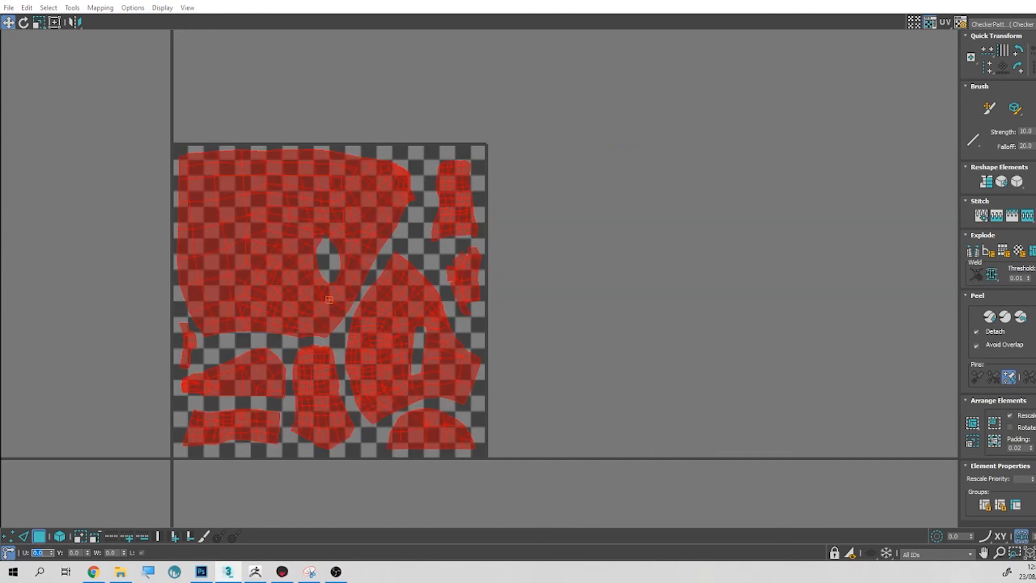
{"action": "left_click", "coordinate": [109, 105]}
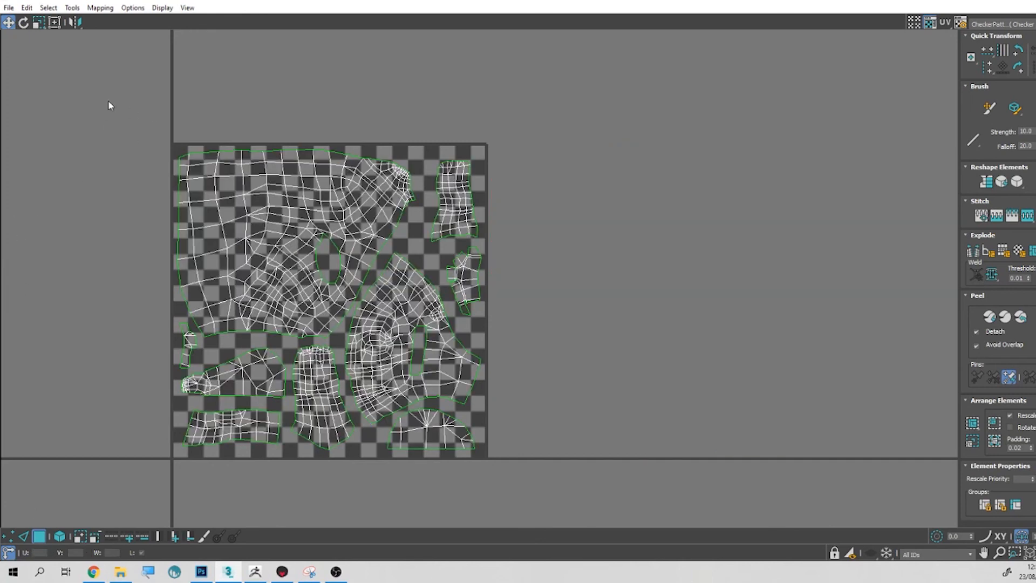
Close the UV editor and collapse the Unwrap UVW modifier into the Char_Sitting_low Editable Poly.
{"action": "left_click", "coordinate": [9, 8]}
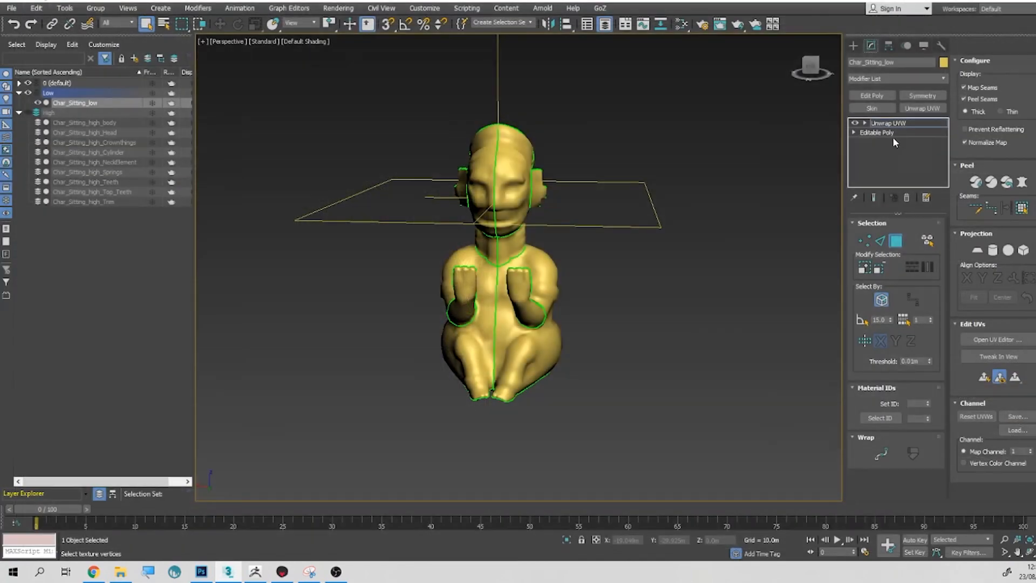
{"action": "right_click", "coordinate": [885, 126]}
{"action": "left_click", "coordinate": [912, 221]}
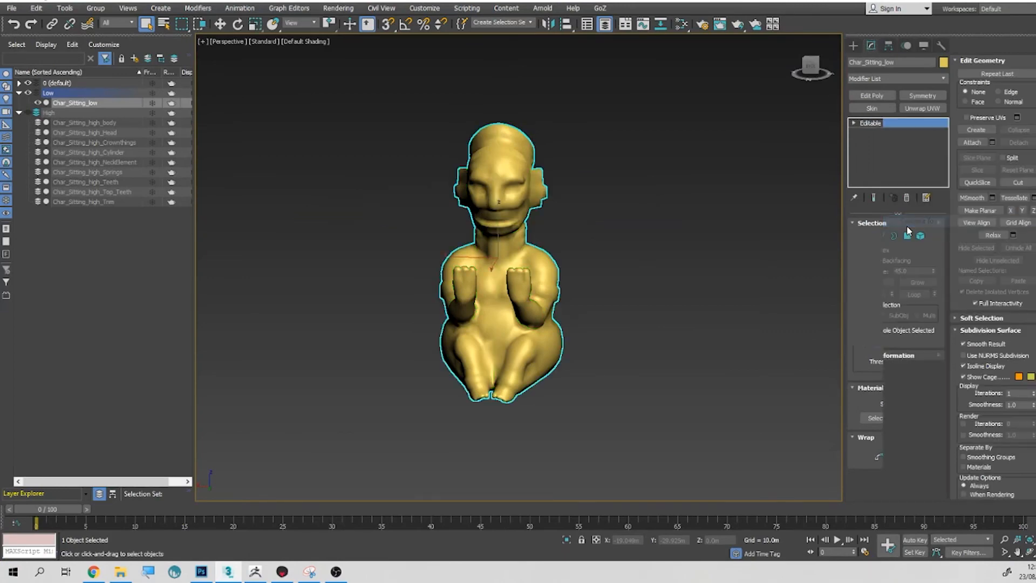